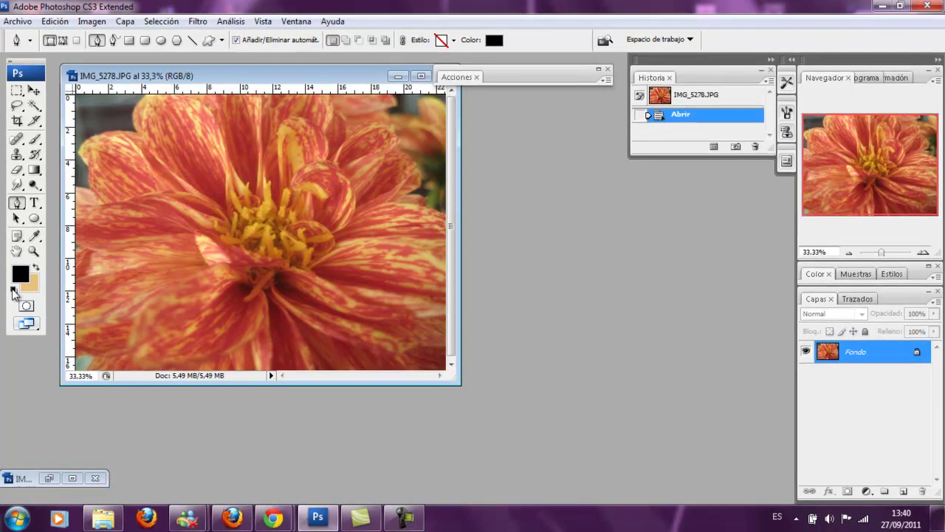
Step: Restore the default black and white colours and reposition the image window
{"action": "left_click", "coordinate": [15, 293]}
{"action": "left_click_drag", "start_coordinate": [245, 67], "coordinate": [226, 91]}
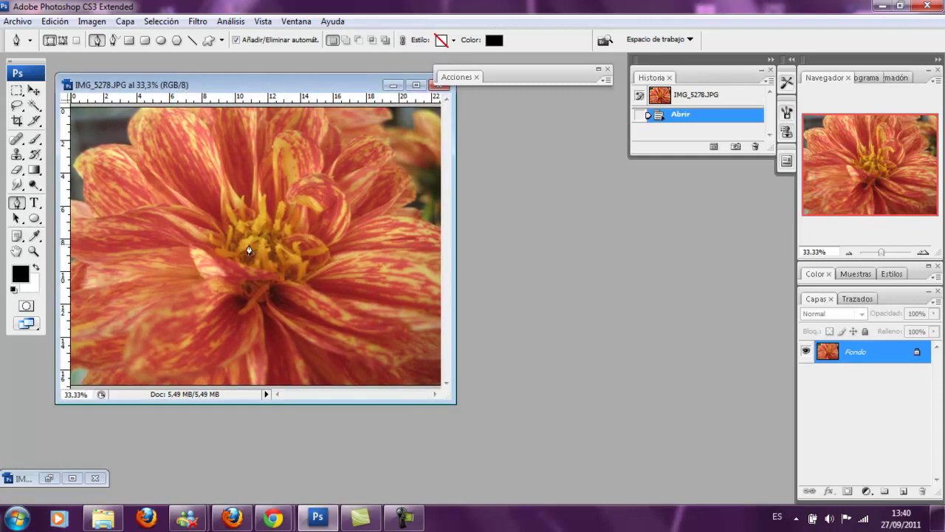
Step: Zoom in on the flower's centre, then zoom back out to 50%
{"action": "key", "text": "z"}
{"action": "left_click_drag", "start_coordinate": [203, 198], "coordinate": [276, 276]}
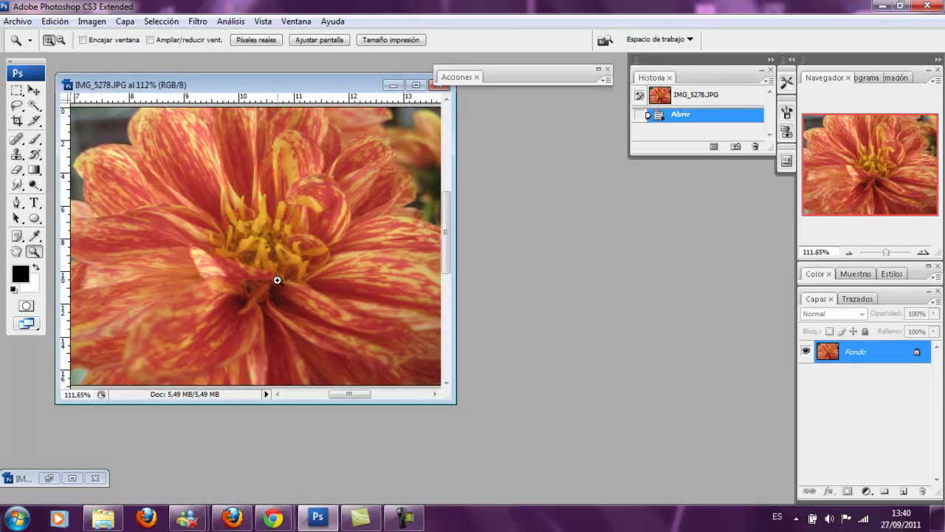
{"action": "left_click", "coordinate": [850, 253]}
{"action": "left_click", "coordinate": [850, 253]}
{"action": "left_click", "coordinate": [851, 253]}
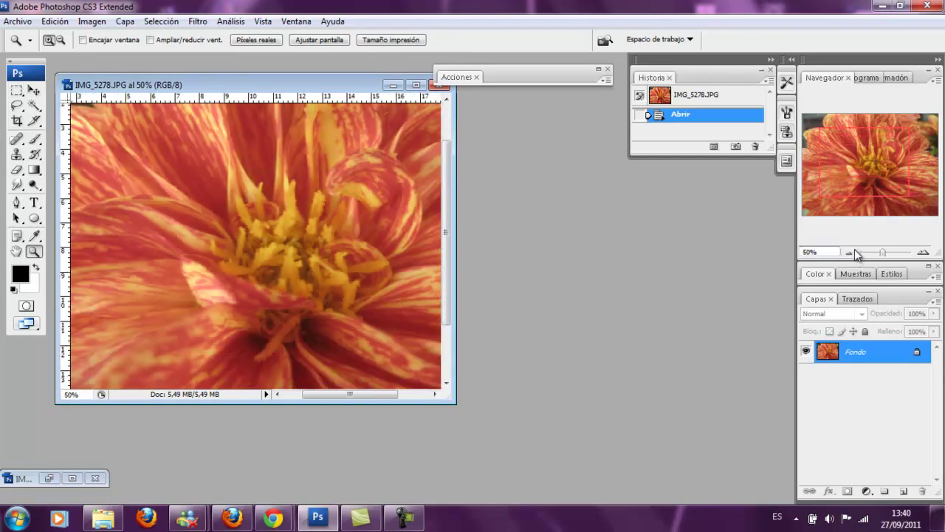
{"action": "left_click", "coordinate": [91, 21]}
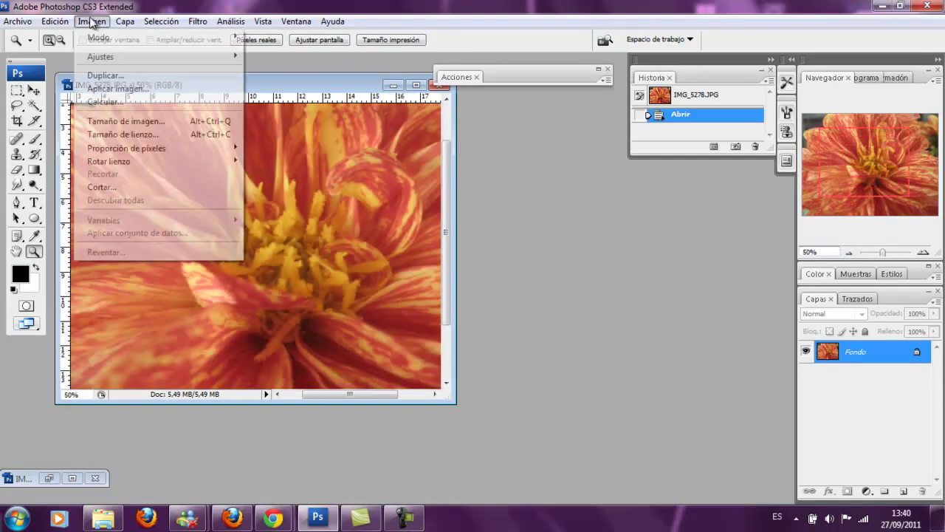
Step: Create the IMG_5278 copia document, then add a Fondo copia layer above Fondo
{"action": "left_click", "coordinate": [119, 82]}
{"action": "left_click", "coordinate": [574, 173]}
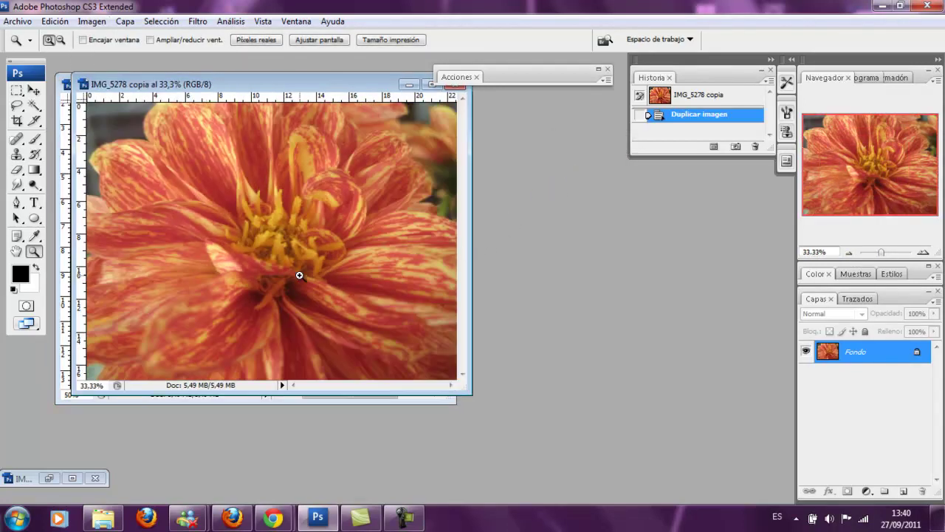
{"action": "left_click", "coordinate": [938, 302]}
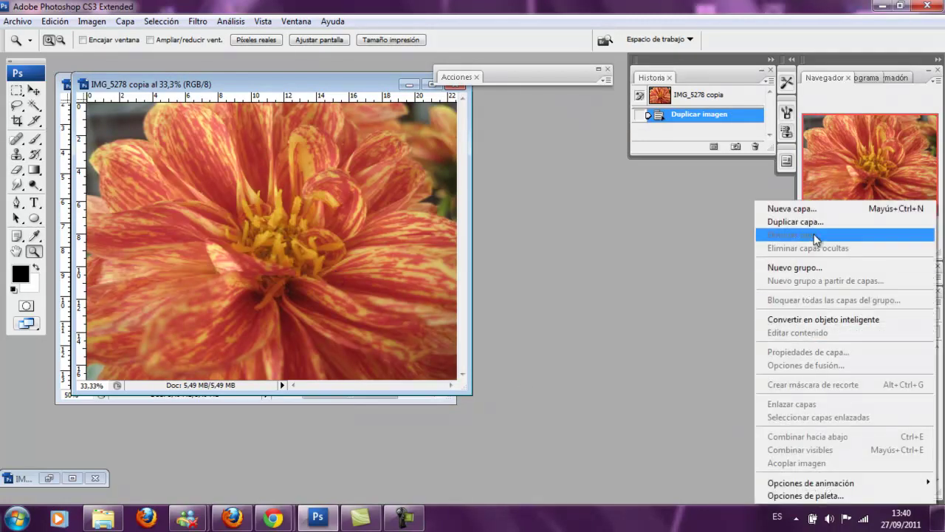
{"action": "left_click", "coordinate": [796, 221]}
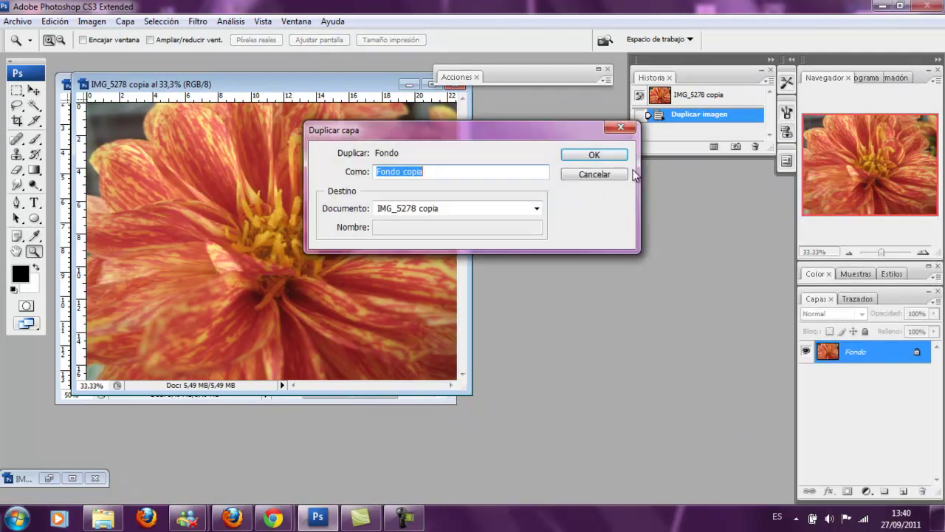
{"action": "left_click", "coordinate": [567, 158]}
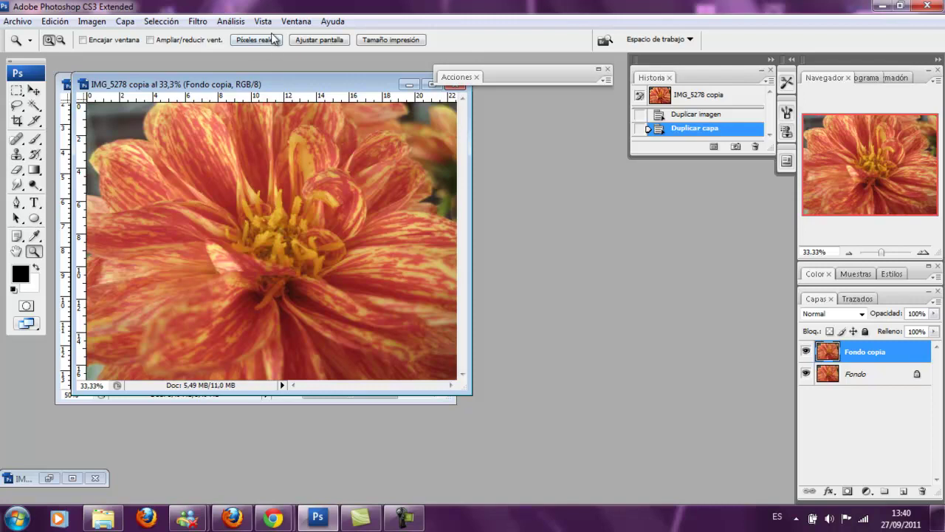
{"action": "left_click", "coordinate": [230, 21]}
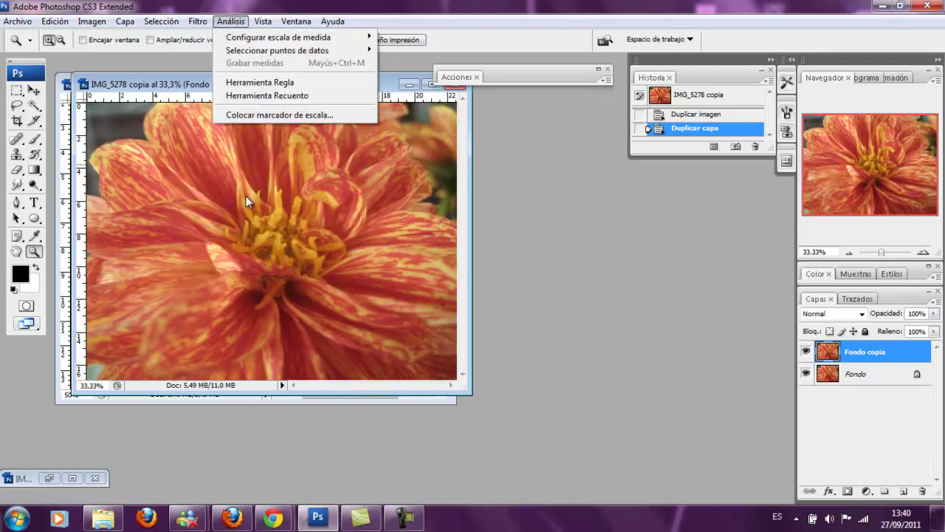
{"action": "mouse_move", "coordinate": [285, 305]}
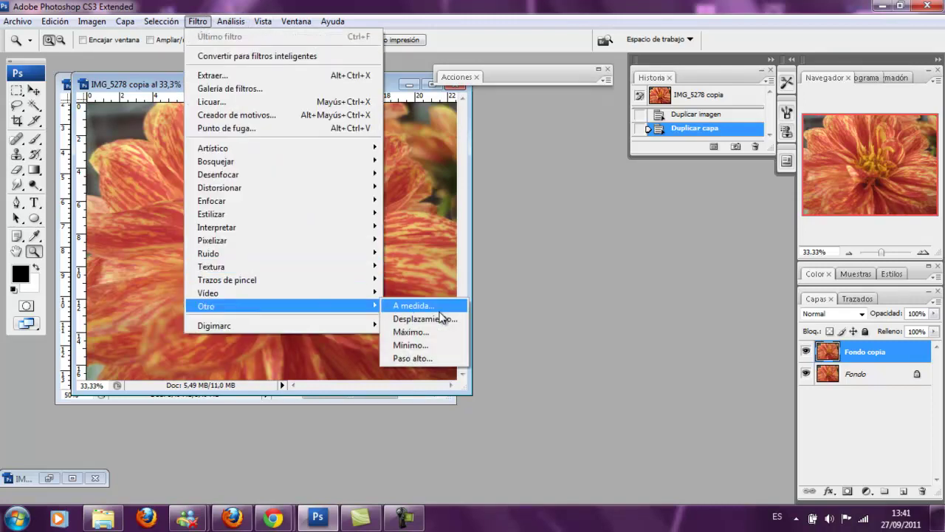
Step: Run Paso alto on Fondo copia with a radius of 5,3 pixels
{"action": "left_click", "coordinate": [438, 358]}
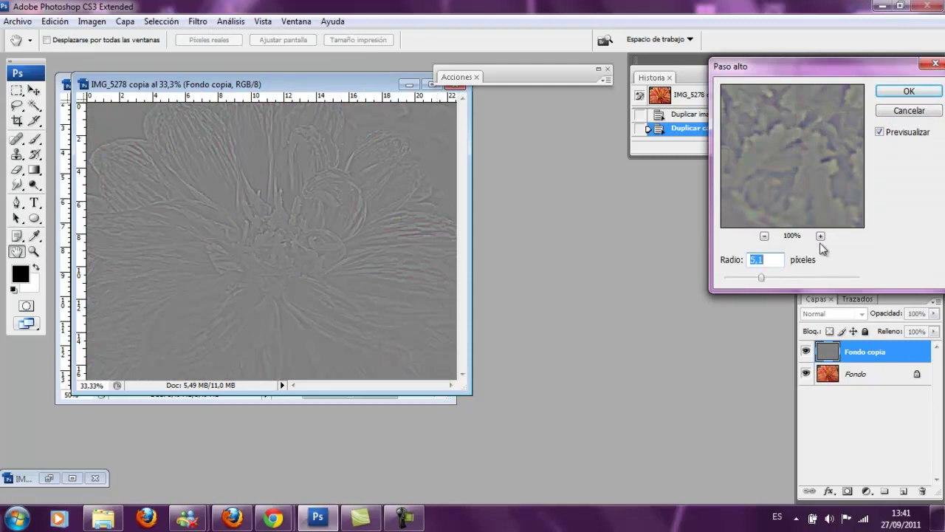
{"action": "mouse_move", "coordinate": [758, 279]}
{"action": "left_mouse_down"}
{"action": "mouse_move", "coordinate": [749, 280]}
{"action": "mouse_move", "coordinate": [779, 284]}
{"action": "left_mouse_up"}
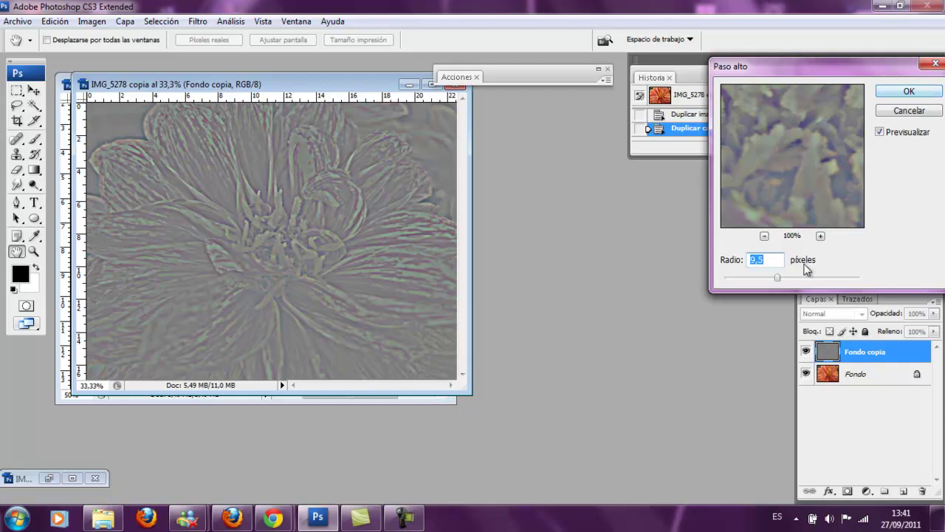
{"action": "left_click_drag", "start_coordinate": [779, 279], "coordinate": [761, 290]}
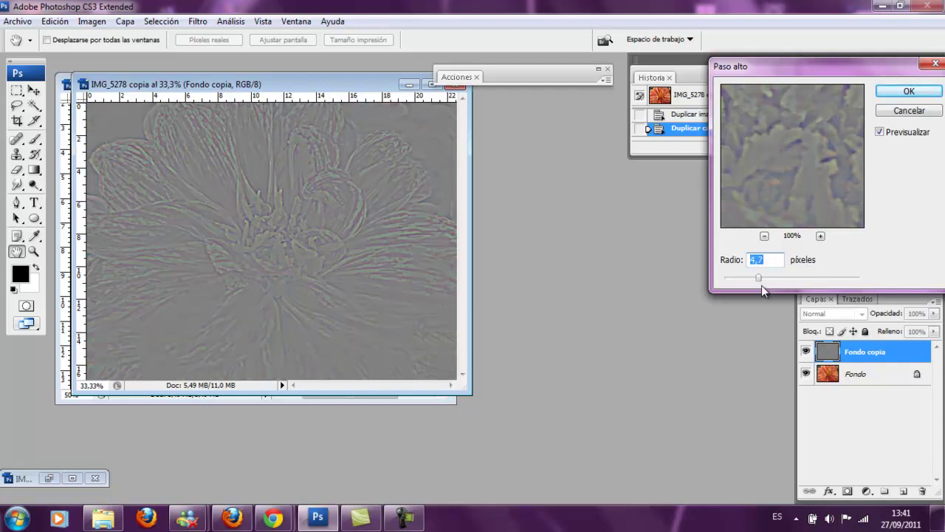
{"action": "left_click_drag", "start_coordinate": [758, 279], "coordinate": [764, 280]}
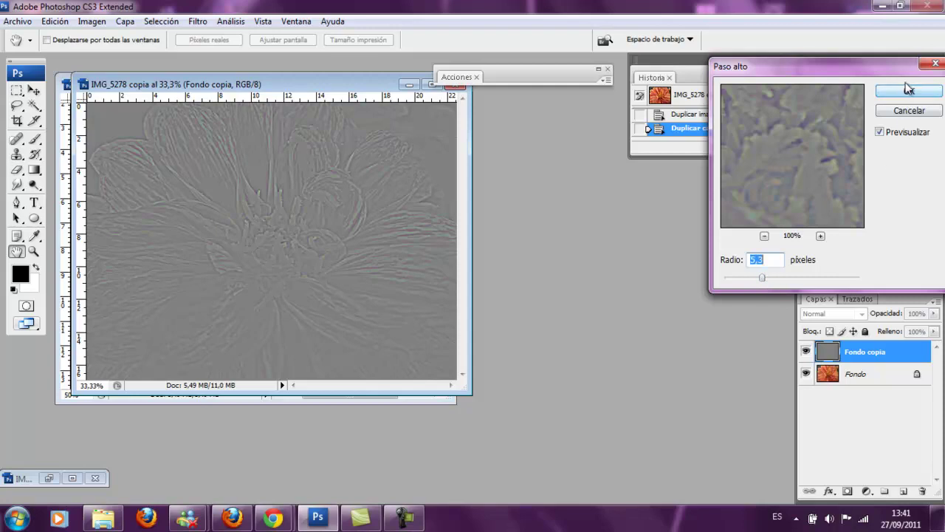
{"action": "left_click", "coordinate": [908, 91]}
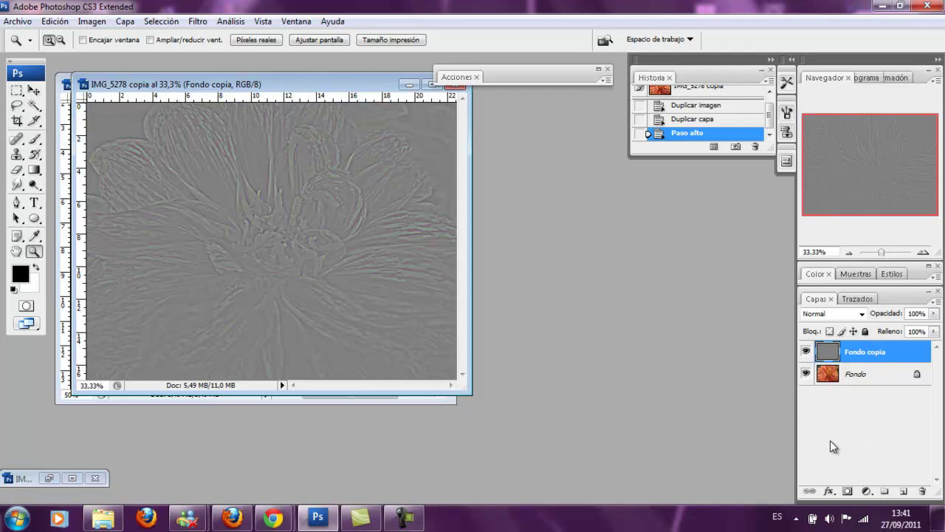
Step: Set Fondo copia's blend mode to Luz suave
{"action": "left_click", "coordinate": [864, 314]}
{"action": "left_click", "coordinate": [863, 314]}
{"action": "left_click", "coordinate": [844, 184]}
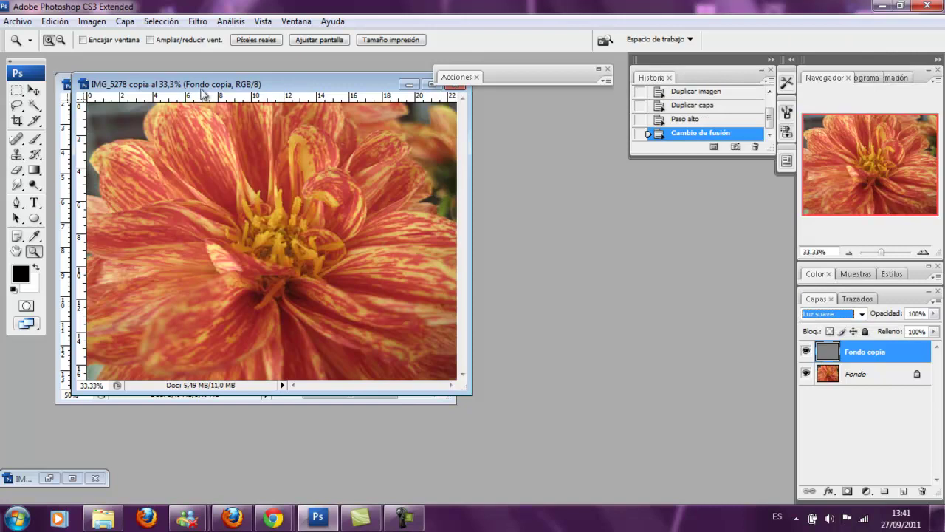
Step: Place the original IMG_5278.JPG at 25% zoom beside the sharpened copy
{"action": "left_click_drag", "start_coordinate": [199, 88], "coordinate": [452, 103]}
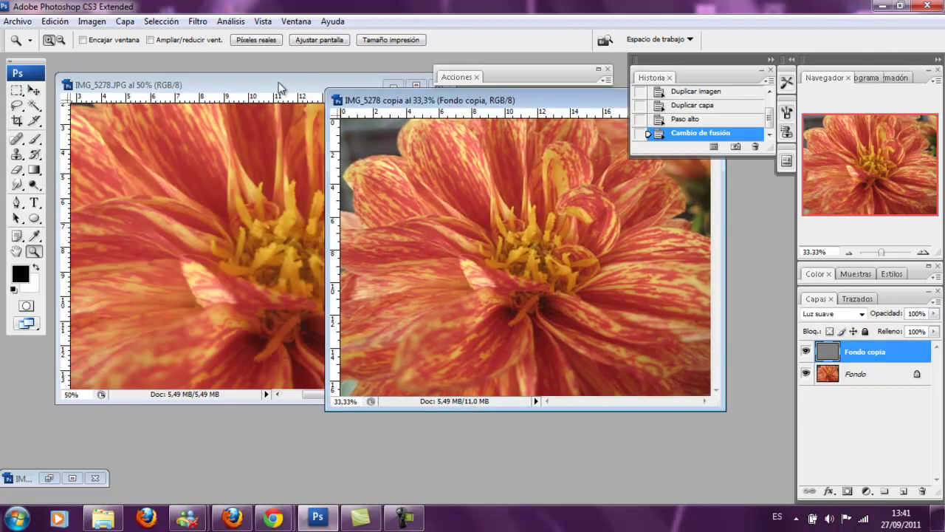
{"action": "left_click", "coordinate": [278, 84]}
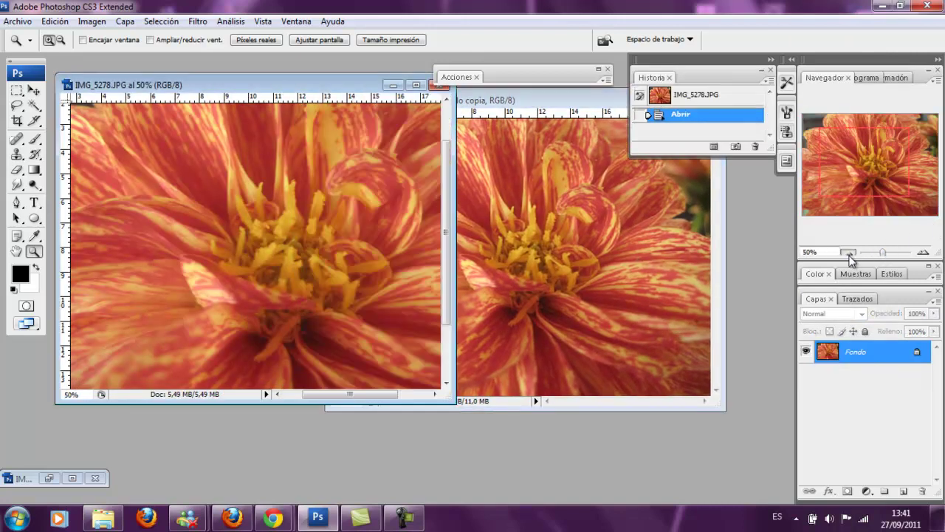
{"action": "left_click", "coordinate": [851, 252]}
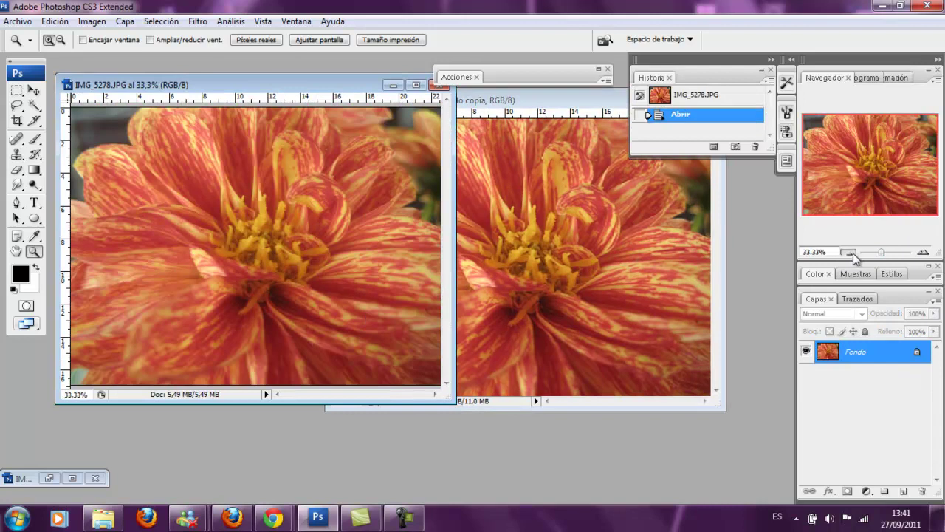
{"action": "left_click", "coordinate": [853, 253]}
{"action": "mouse_move", "coordinate": [446, 399]}
{"action": "left_mouse_down"}
{"action": "mouse_move", "coordinate": [401, 385]}
{"action": "mouse_move", "coordinate": [355, 354]}
{"action": "left_mouse_up"}
{"action": "left_click", "coordinate": [455, 132]}
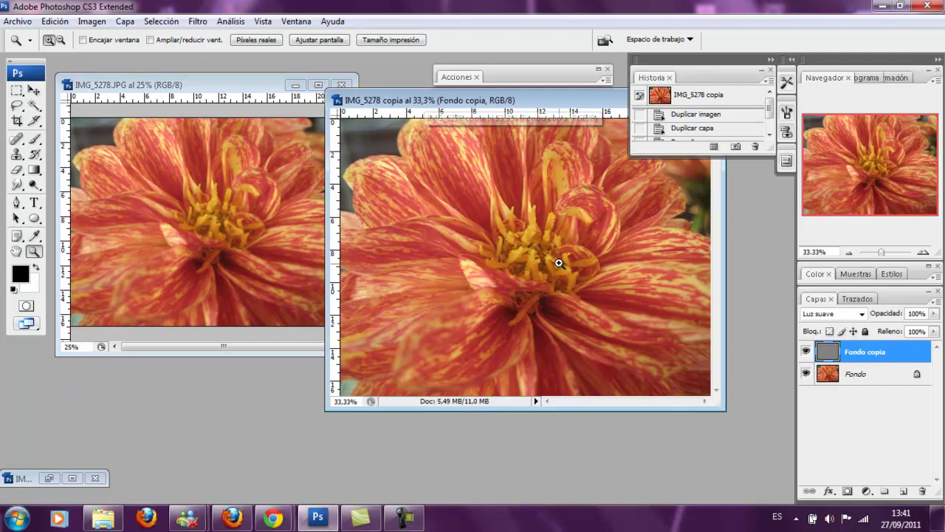
Step: Try Luz fuerte and Luz intensa on Fondo copia, toggling the layer to compare
{"action": "left_click", "coordinate": [853, 314]}
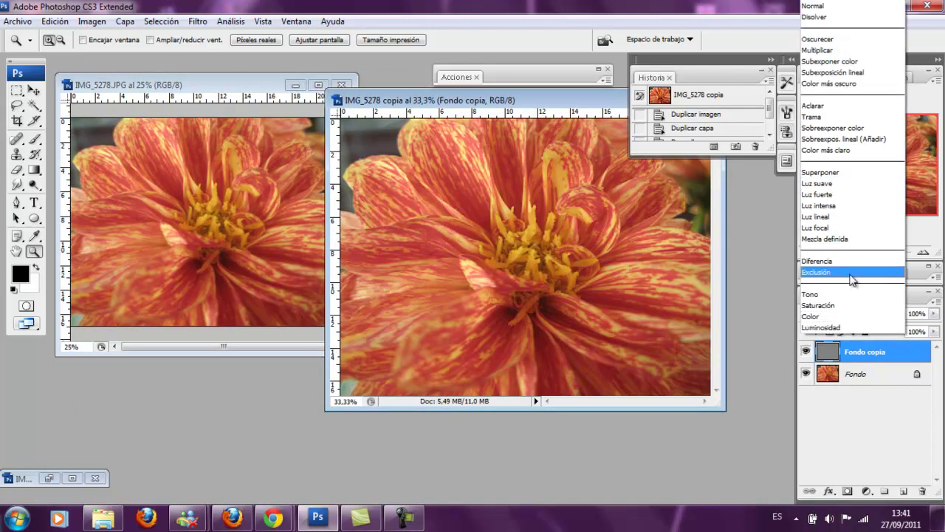
{"action": "left_click", "coordinate": [831, 194]}
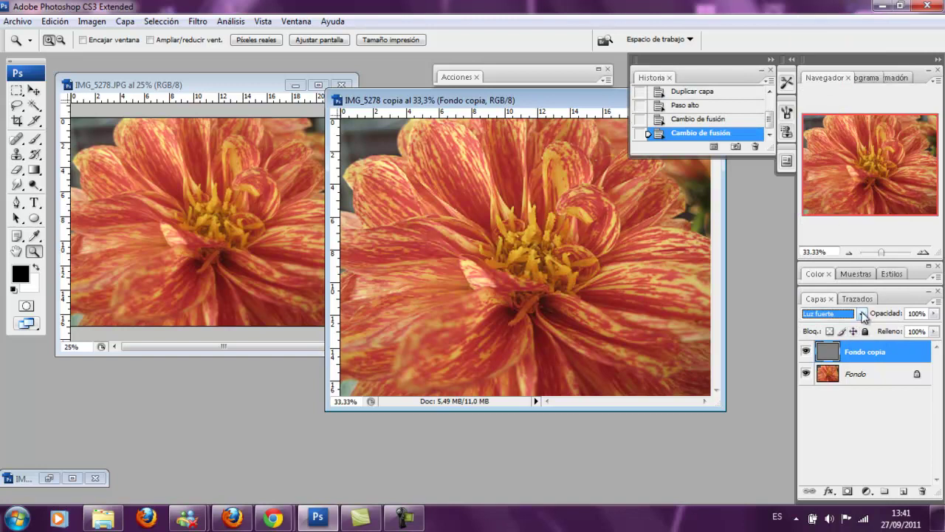
{"action": "left_click", "coordinate": [858, 314]}
{"action": "left_click", "coordinate": [841, 207]}
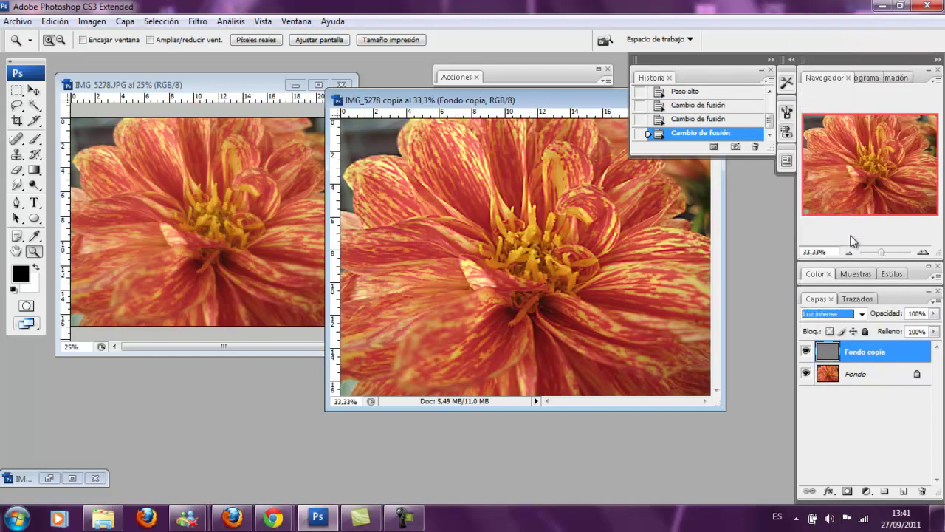
{"action": "left_click", "coordinate": [807, 352]}
{"action": "left_click", "coordinate": [806, 352]}
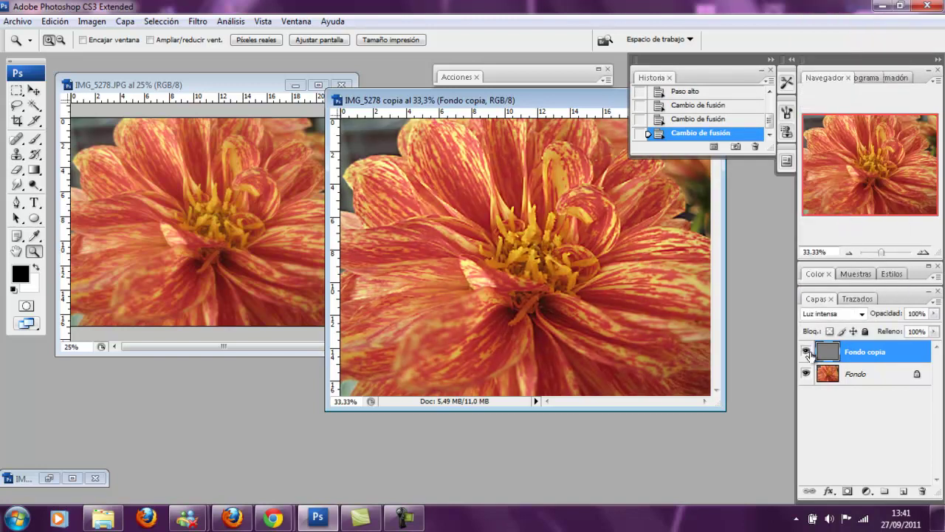
{"action": "left_click", "coordinate": [861, 316]}
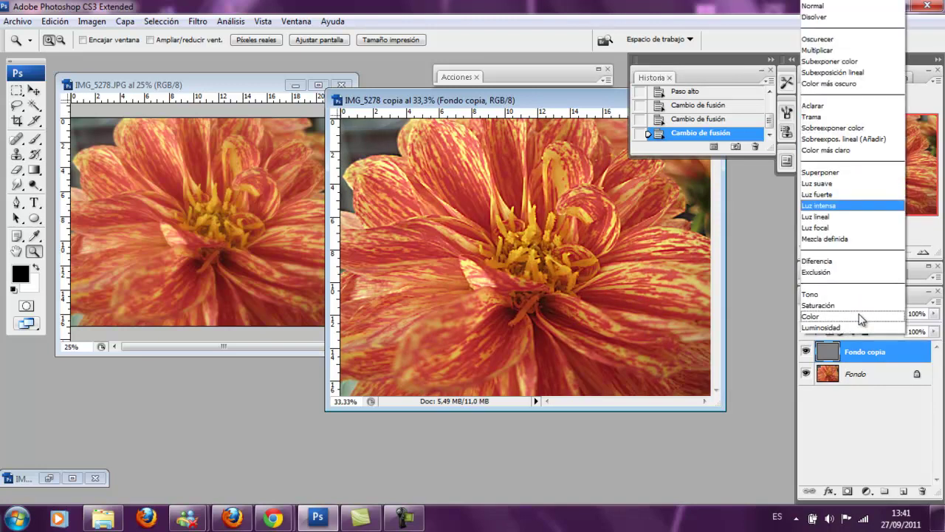
{"action": "left_click", "coordinate": [831, 195]}
{"action": "key", "text": "Return"}
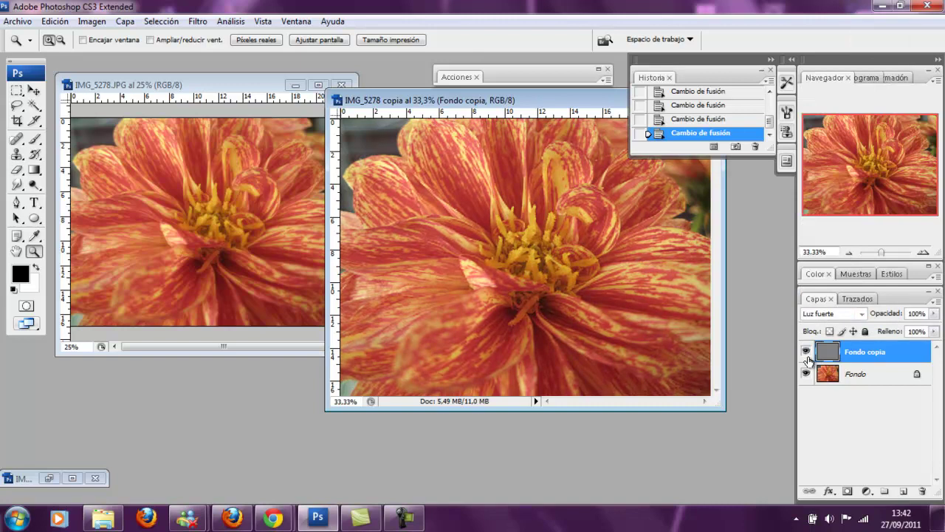
Step: Test Luz lineal, then settle on Luz intensa and compare with the layer hidden
{"action": "left_click", "coordinate": [862, 314]}
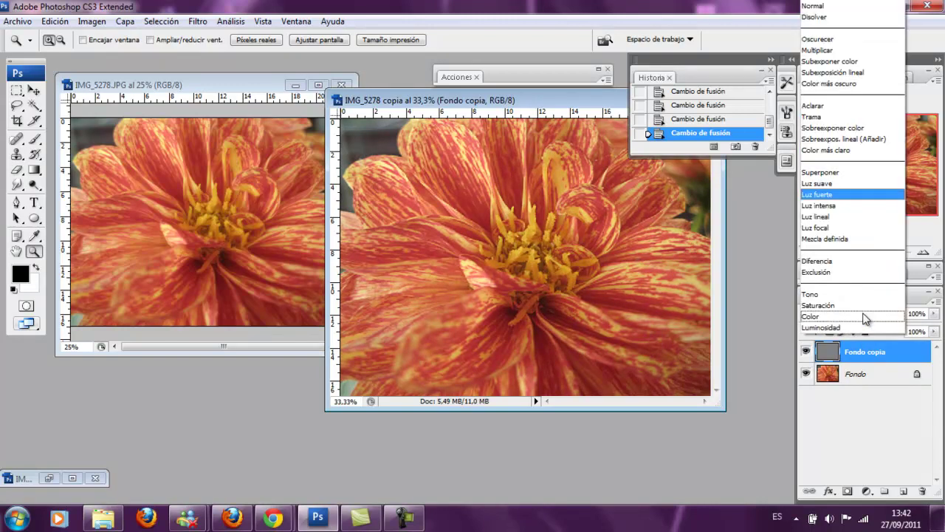
{"action": "left_click", "coordinate": [843, 225]}
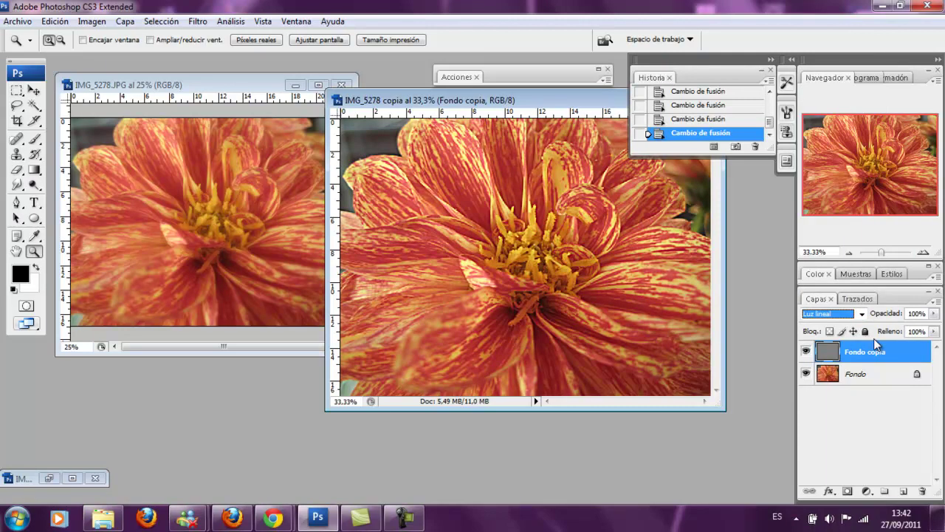
{"action": "left_click", "coordinate": [862, 314]}
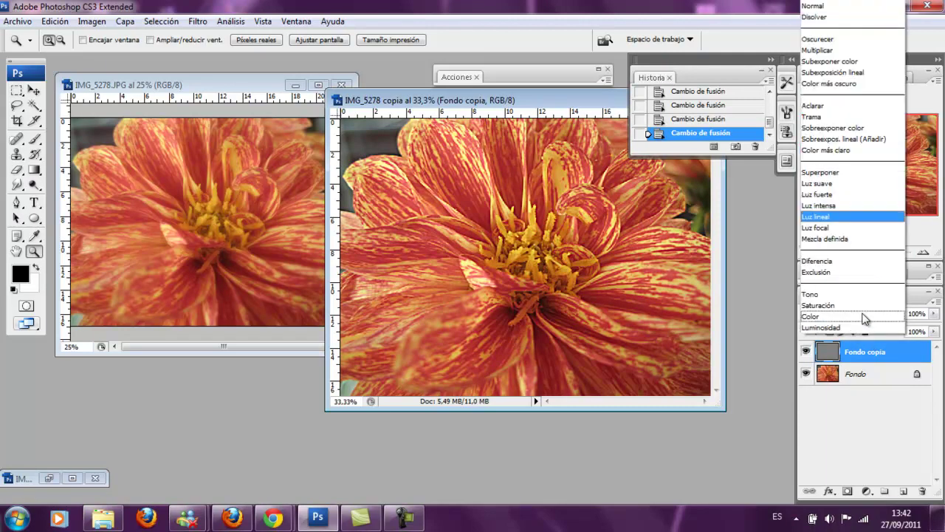
{"action": "left_click", "coordinate": [842, 205]}
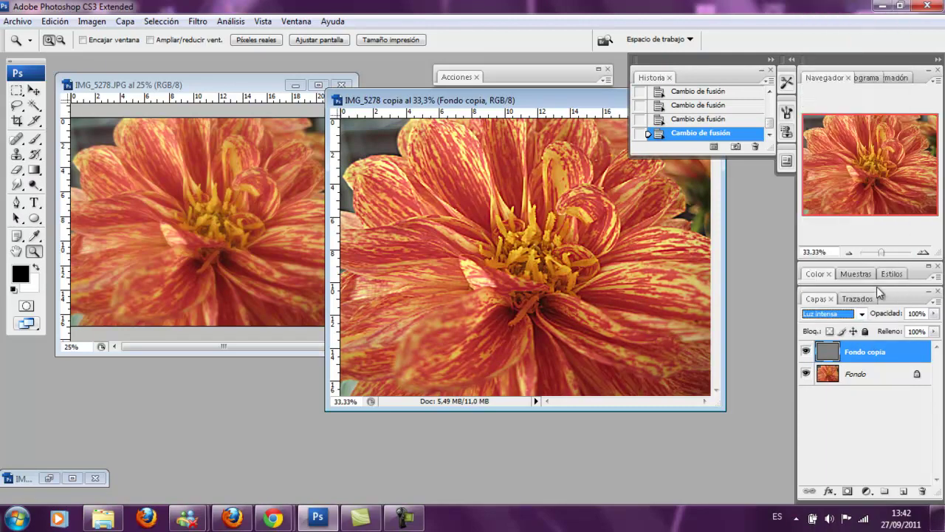
{"action": "left_click", "coordinate": [806, 352]}
{"action": "left_click", "coordinate": [806, 353]}
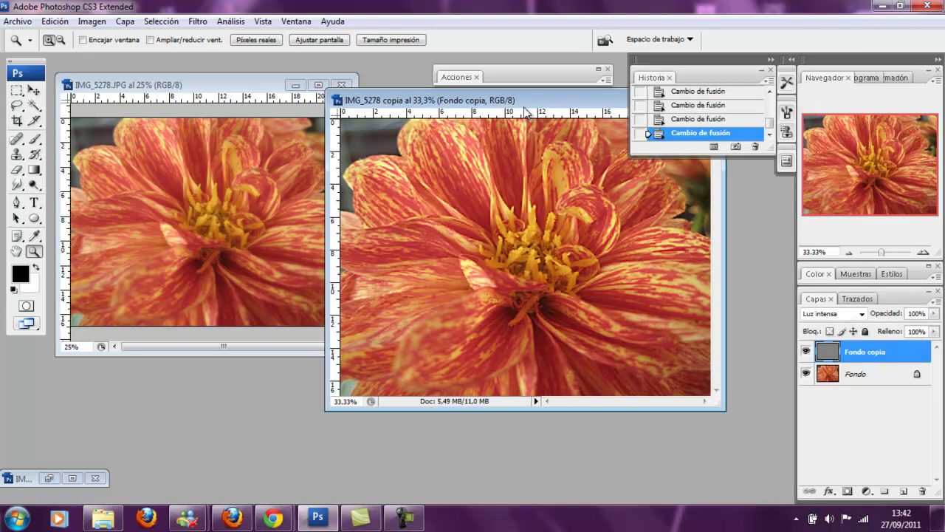
{"action": "left_click_drag", "start_coordinate": [531, 100], "coordinate": [454, 107]}
Step: Add a Niveles adjustment layer with input levels 11, 0,75 and 233
{"action": "left_click", "coordinate": [867, 491]}
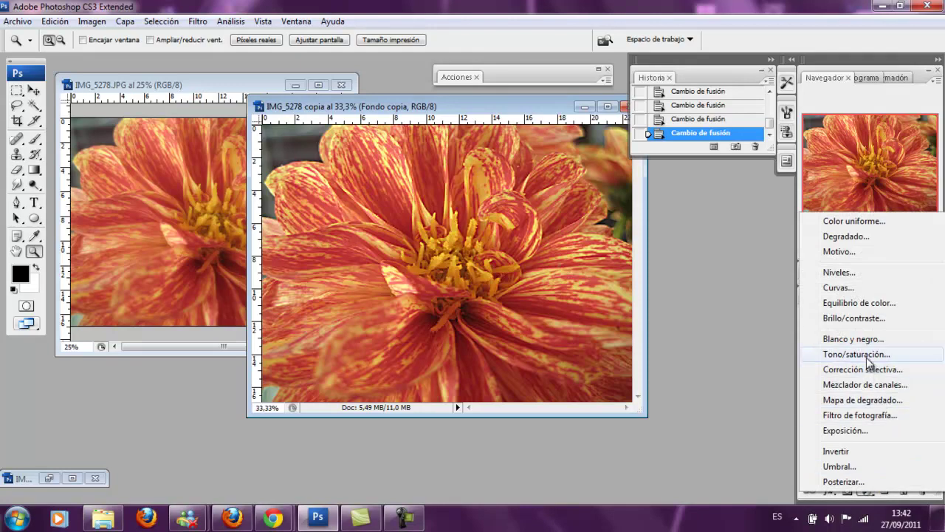
{"action": "left_click", "coordinate": [833, 272]}
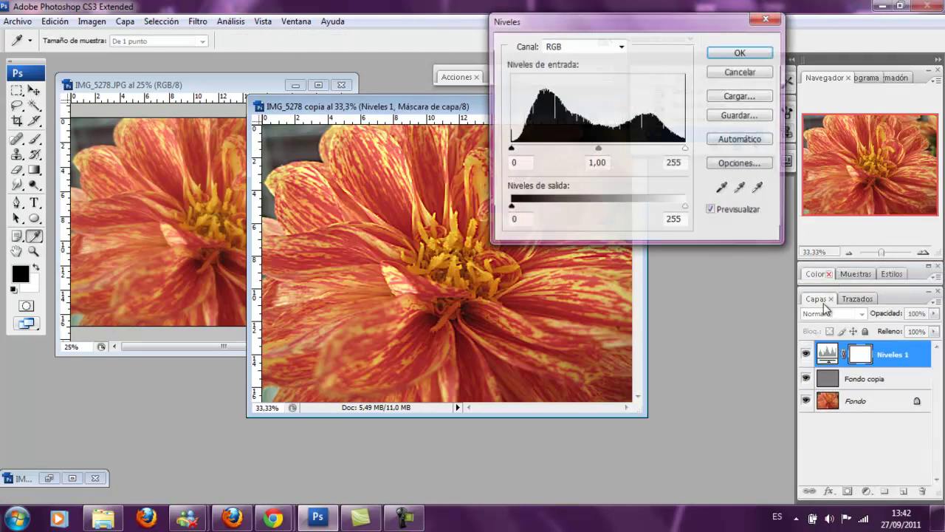
{"action": "left_click_drag", "start_coordinate": [576, 33], "coordinate": [674, 50]}
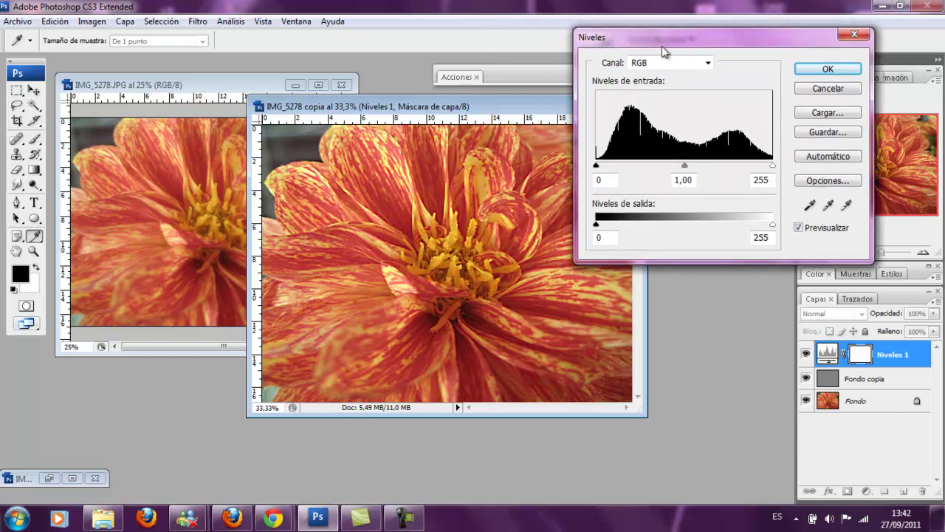
{"action": "left_click_drag", "start_coordinate": [608, 167], "coordinate": [616, 169]}
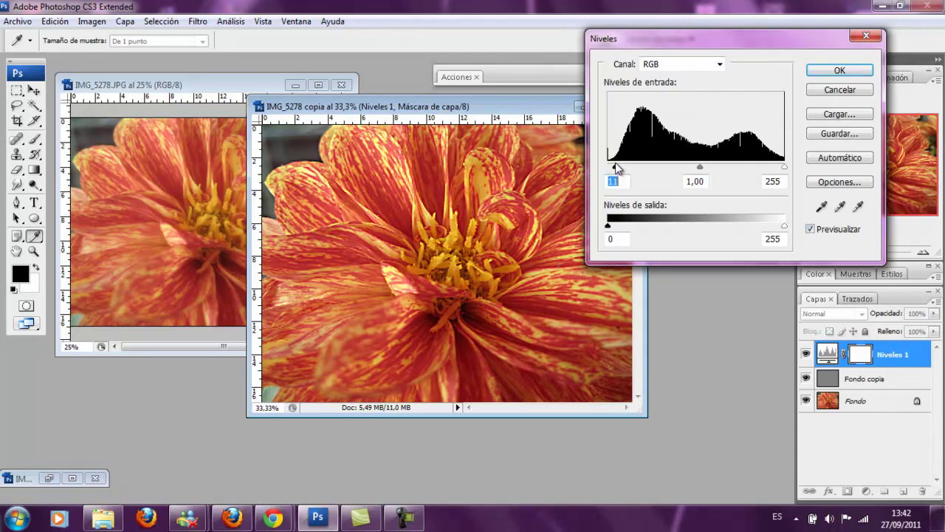
{"action": "left_click_drag", "start_coordinate": [701, 169], "coordinate": [715, 171]}
{"action": "left_click", "coordinate": [718, 170]}
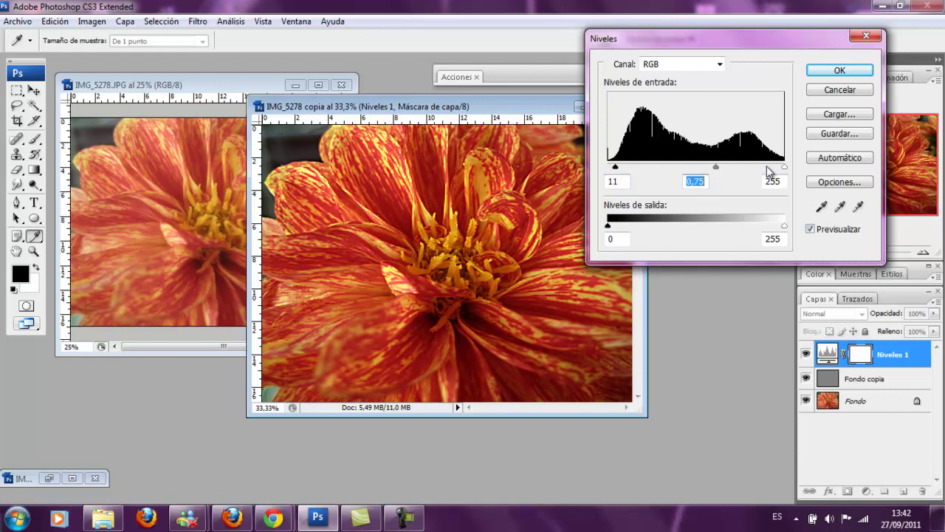
{"action": "mouse_move", "coordinate": [784, 167]}
{"action": "left_mouse_down"}
{"action": "mouse_move", "coordinate": [760, 169]}
{"action": "mouse_move", "coordinate": [771, 173]}
{"action": "left_mouse_up"}
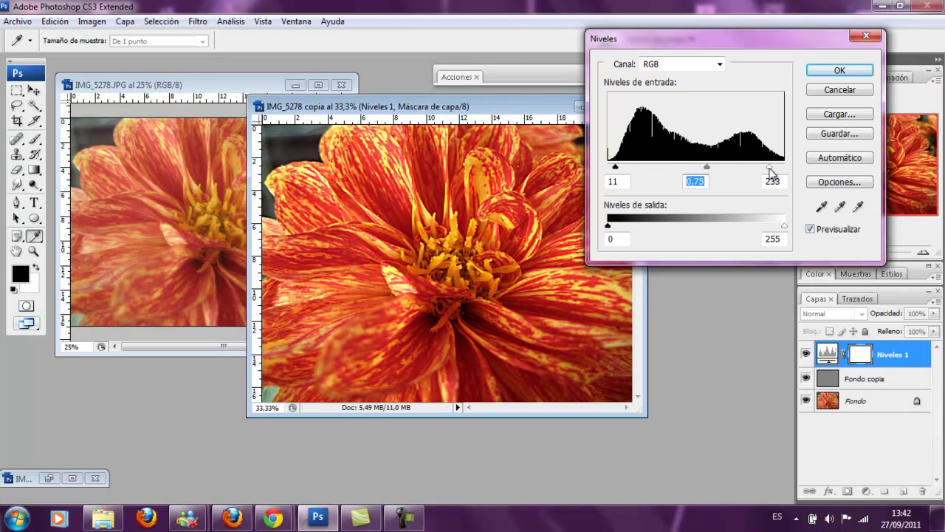
Step: Set output levels to 0–227, compare with preview off, and apply
{"action": "mouse_move", "coordinate": [608, 226]}
{"action": "left_mouse_down"}
{"action": "mouse_move", "coordinate": [617, 229]}
{"action": "mouse_move", "coordinate": [607, 227]}
{"action": "left_mouse_up"}
{"action": "left_click_drag", "start_coordinate": [784, 227], "coordinate": [755, 231]}
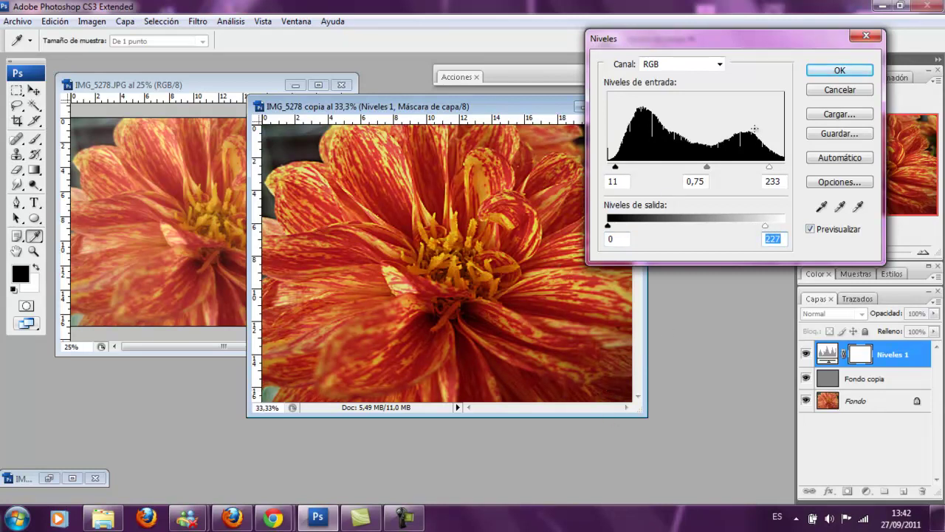
{"action": "left_click", "coordinate": [812, 230]}
{"action": "left_click", "coordinate": [811, 230]}
{"action": "left_click", "coordinate": [812, 230]}
{"action": "left_click", "coordinate": [811, 230]}
{"action": "left_click", "coordinate": [832, 72]}
{"action": "mouse_move", "coordinate": [312, 110]}
{"action": "left_mouse_down"}
{"action": "mouse_move", "coordinate": [432, 107]}
{"action": "mouse_move", "coordinate": [348, 120]}
{"action": "left_mouse_up"}
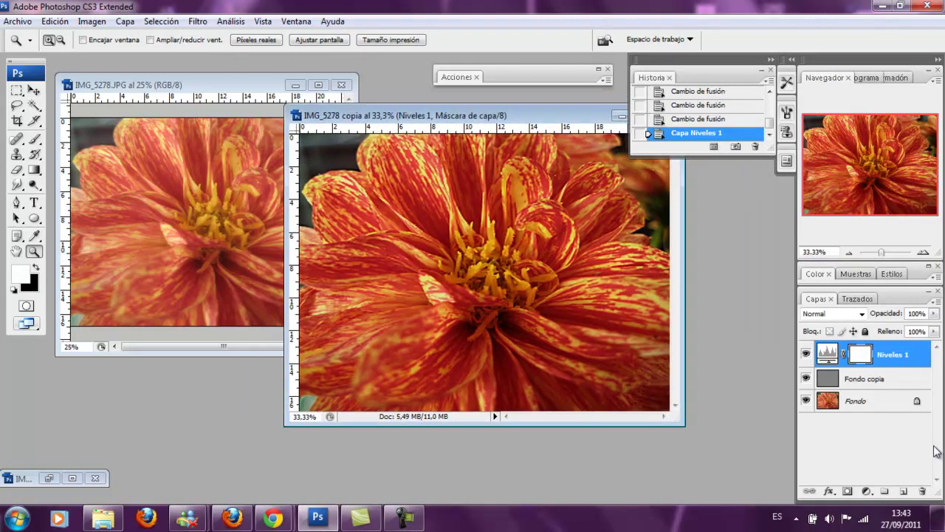
Step: Add a Brillo/contraste adjustment layer and set contrast to -4
{"action": "left_click", "coordinate": [867, 492]}
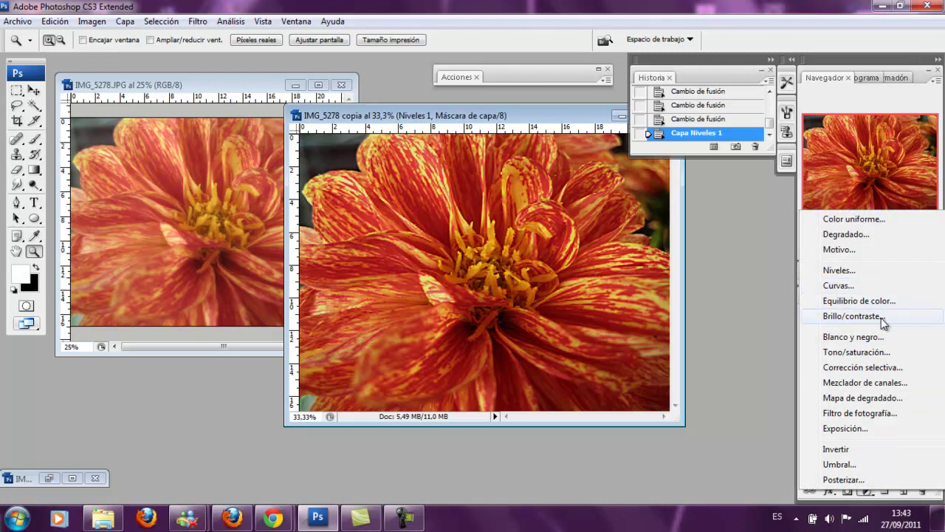
{"action": "left_click", "coordinate": [864, 316]}
{"action": "mouse_move", "coordinate": [670, 83]}
{"action": "left_mouse_down"}
{"action": "mouse_move", "coordinate": [717, 83]}
{"action": "mouse_move", "coordinate": [613, 87]}
{"action": "mouse_move", "coordinate": [674, 88]}
{"action": "mouse_move", "coordinate": [662, 86]}
{"action": "left_mouse_up"}
{"action": "mouse_move", "coordinate": [671, 124]}
{"action": "left_mouse_down"}
{"action": "mouse_move", "coordinate": [710, 125]}
{"action": "mouse_move", "coordinate": [620, 131]}
{"action": "mouse_move", "coordinate": [665, 129]}
{"action": "left_mouse_up"}
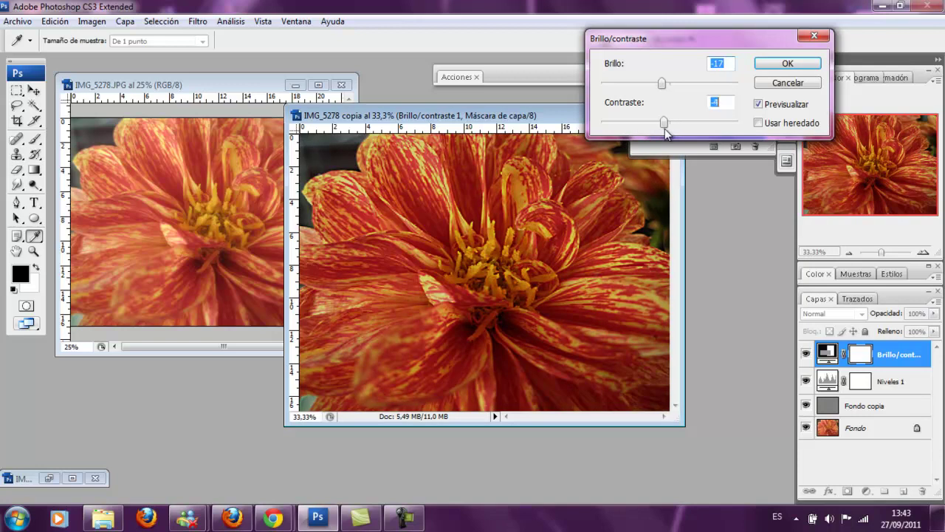
{"action": "left_click", "coordinate": [759, 104]}
Step: Compare with preview off, nudge brightness slightly below zero, and apply
{"action": "left_click", "coordinate": [759, 104]}
{"action": "left_click", "coordinate": [759, 104]}
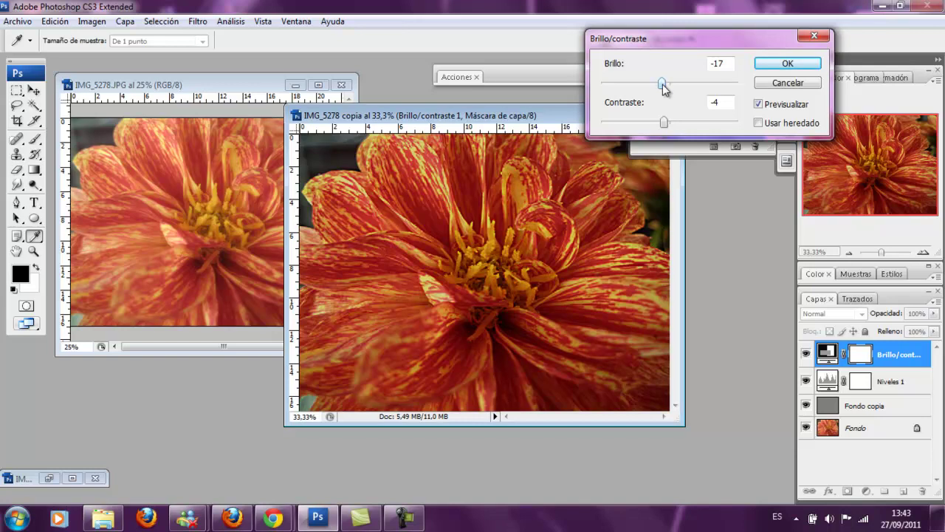
{"action": "left_click", "coordinate": [758, 104]}
{"action": "left_click", "coordinate": [758, 105]}
{"action": "left_click_drag", "start_coordinate": [665, 82], "coordinate": [668, 83]}
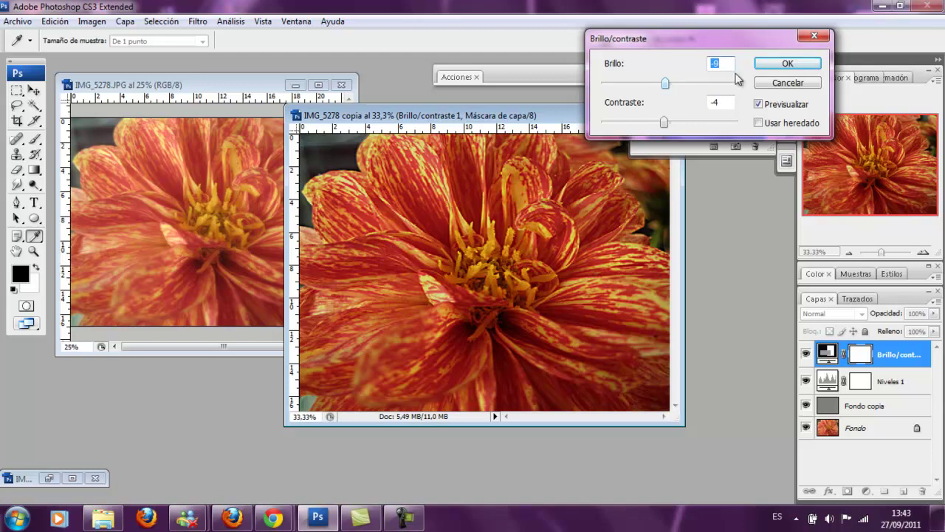
{"action": "left_click", "coordinate": [788, 64]}
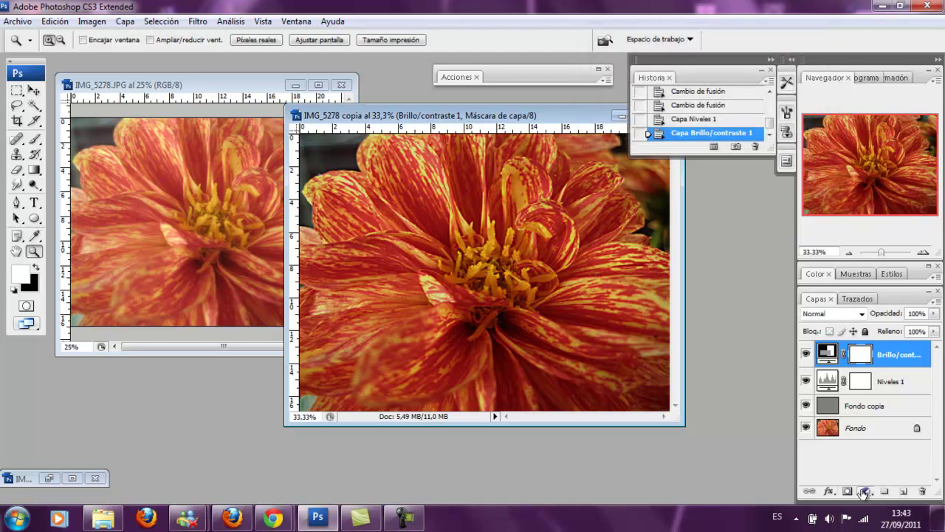
Step: Try an Exposure adjustment layer, comparing the preview, then cancel it
{"action": "left_click", "coordinate": [866, 491]}
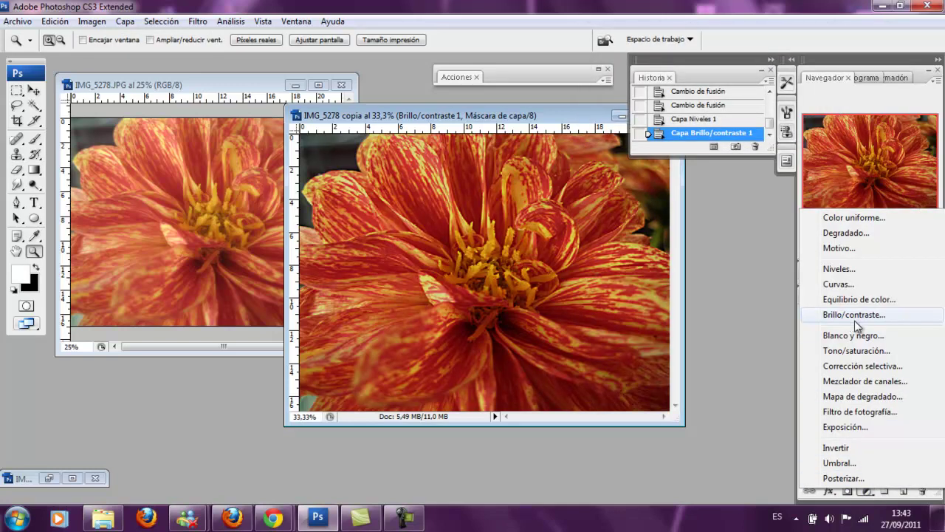
{"action": "left_click", "coordinate": [847, 427]}
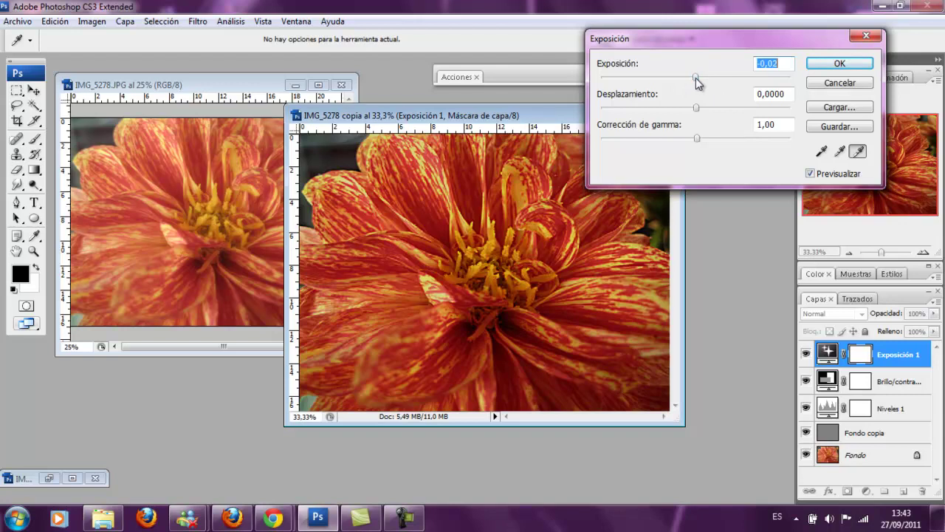
{"action": "mouse_move", "coordinate": [695, 76]}
{"action": "left_mouse_down"}
{"action": "mouse_move", "coordinate": [693, 86]}
{"action": "mouse_move", "coordinate": [704, 84]}
{"action": "mouse_move", "coordinate": [695, 108]}
{"action": "left_mouse_up"}
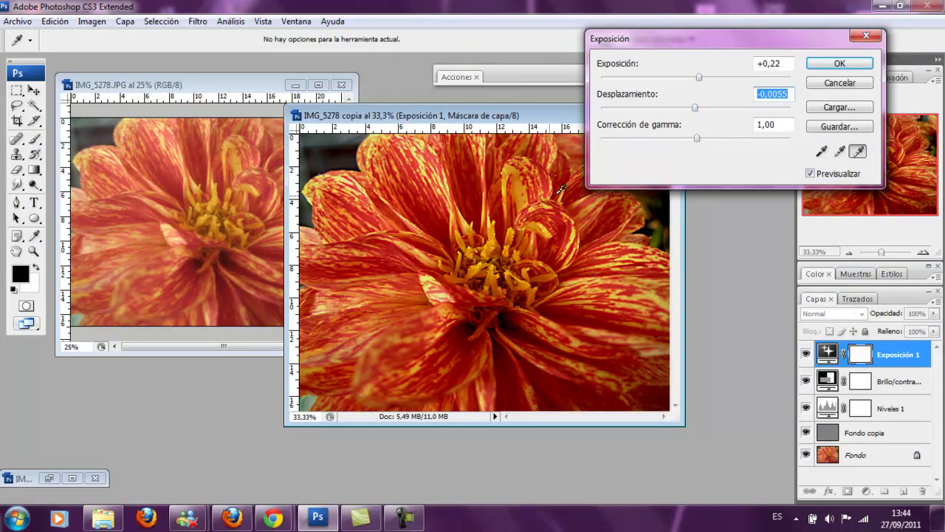
{"action": "left_click", "coordinate": [810, 174]}
{"action": "left_click", "coordinate": [810, 174]}
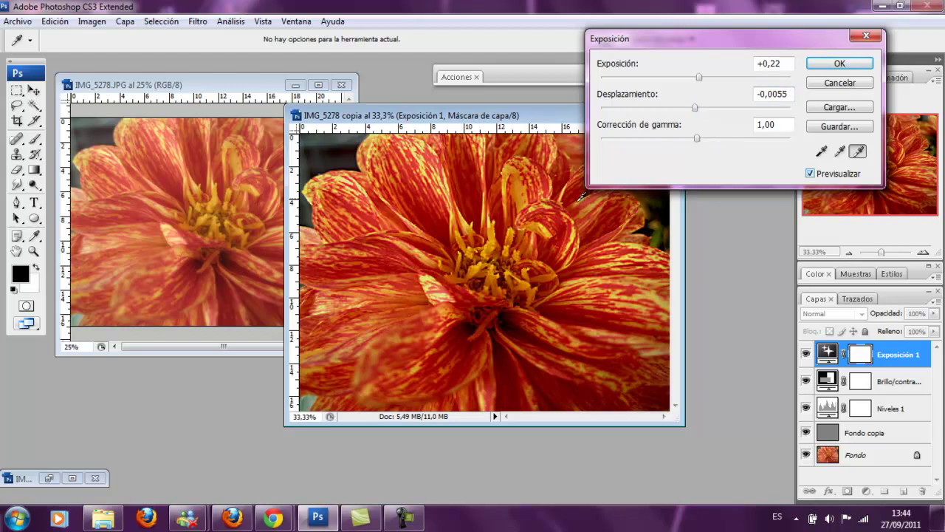
{"action": "left_click_drag", "start_coordinate": [695, 108], "coordinate": [695, 109]}
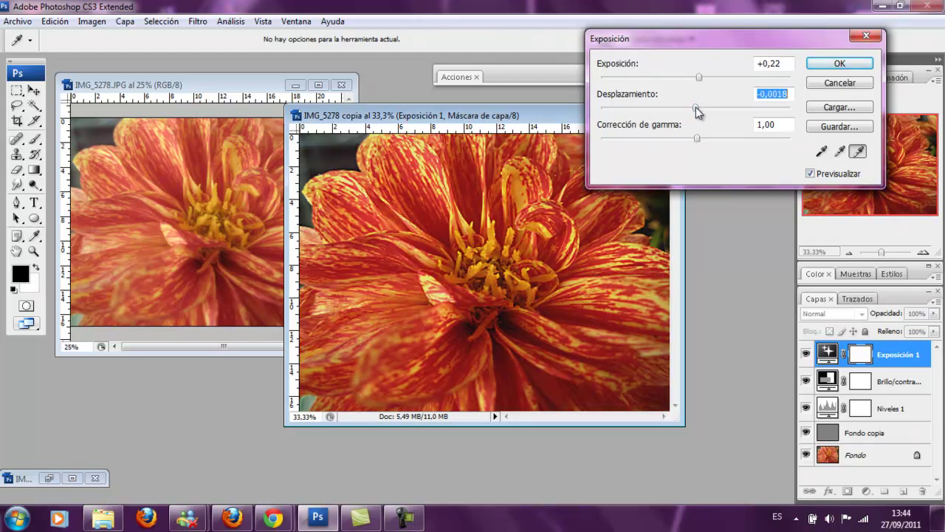
{"action": "left_click", "coordinate": [840, 83]}
Step: Add an Exposure layer with exposure +0,27 and gamma 0,97 at 21% opacity
{"action": "left_click", "coordinate": [866, 491]}
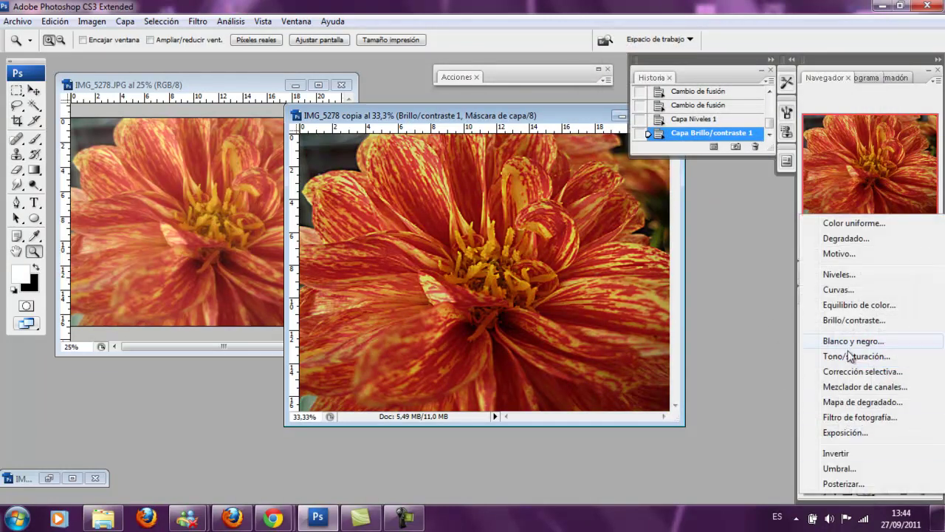
{"action": "left_click", "coordinate": [855, 433]}
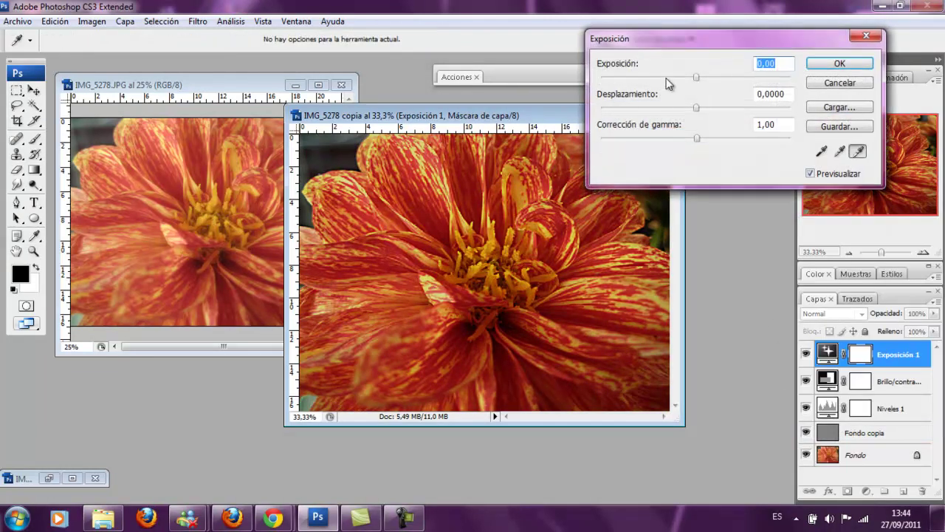
{"action": "mouse_move", "coordinate": [697, 77]}
{"action": "left_mouse_down"}
{"action": "mouse_move", "coordinate": [705, 78]}
{"action": "mouse_move", "coordinate": [695, 109]}
{"action": "left_mouse_up"}
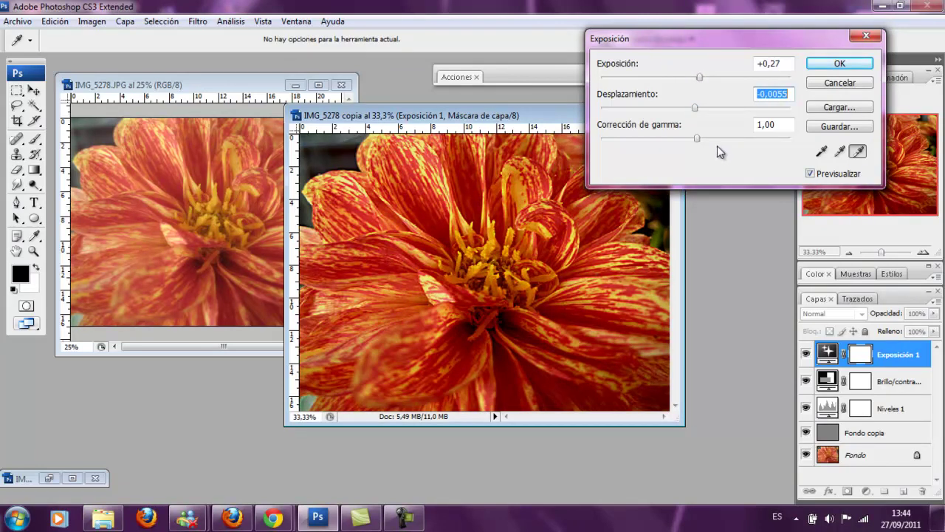
{"action": "mouse_move", "coordinate": [696, 138]}
{"action": "left_mouse_down"}
{"action": "mouse_move", "coordinate": [678, 141]}
{"action": "mouse_move", "coordinate": [710, 137]}
{"action": "mouse_move", "coordinate": [698, 140]}
{"action": "left_mouse_up"}
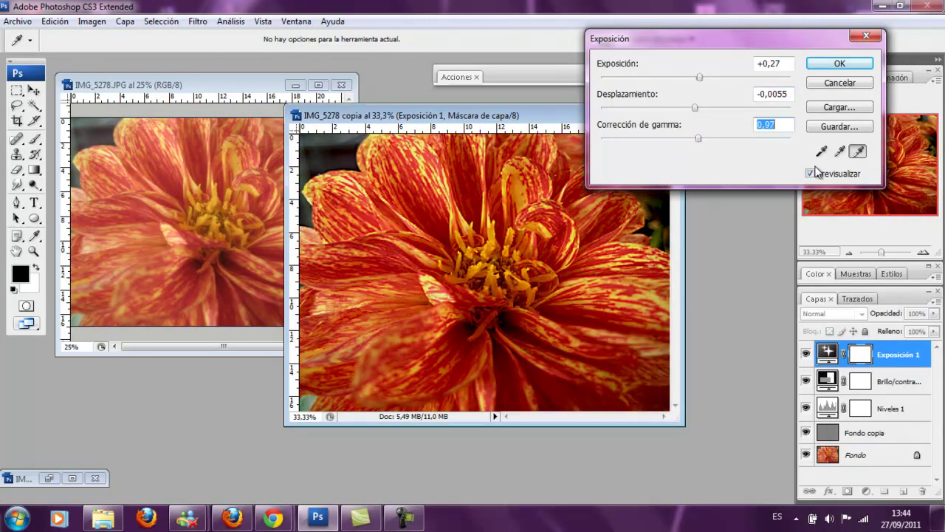
{"action": "left_click", "coordinate": [823, 65]}
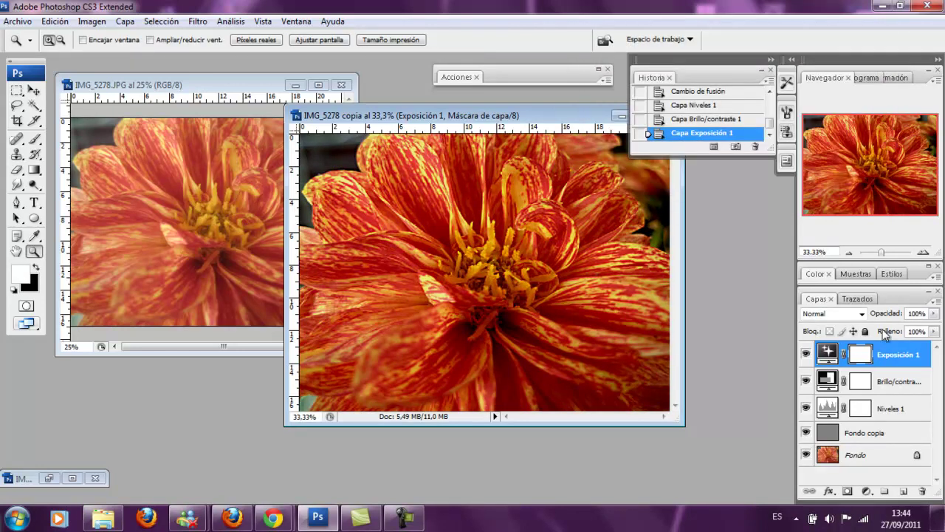
{"action": "left_click", "coordinate": [934, 313]}
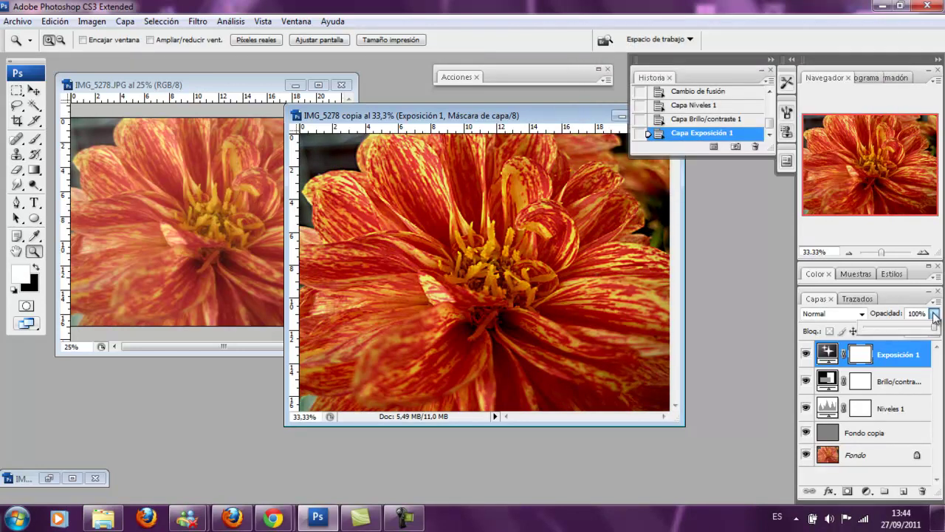
{"action": "left_click_drag", "start_coordinate": [925, 332], "coordinate": [883, 332]}
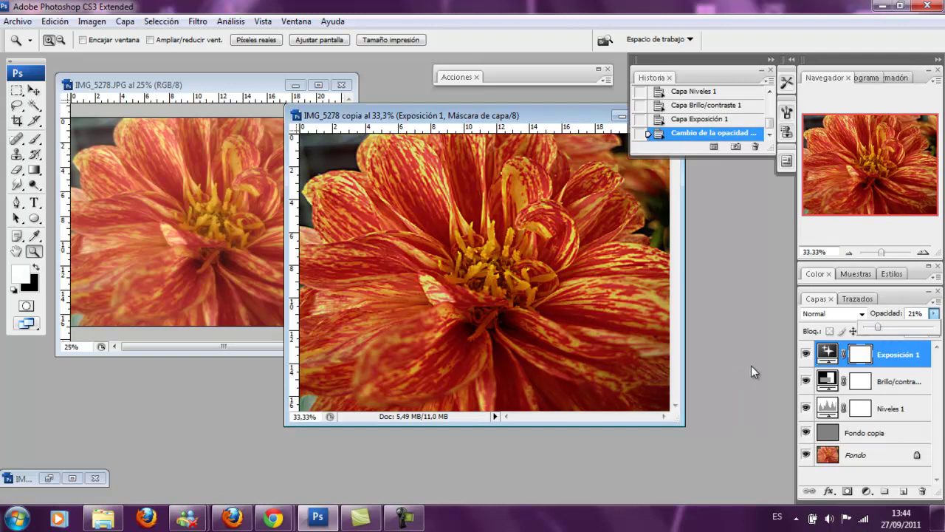
{"action": "left_click", "coordinate": [865, 491]}
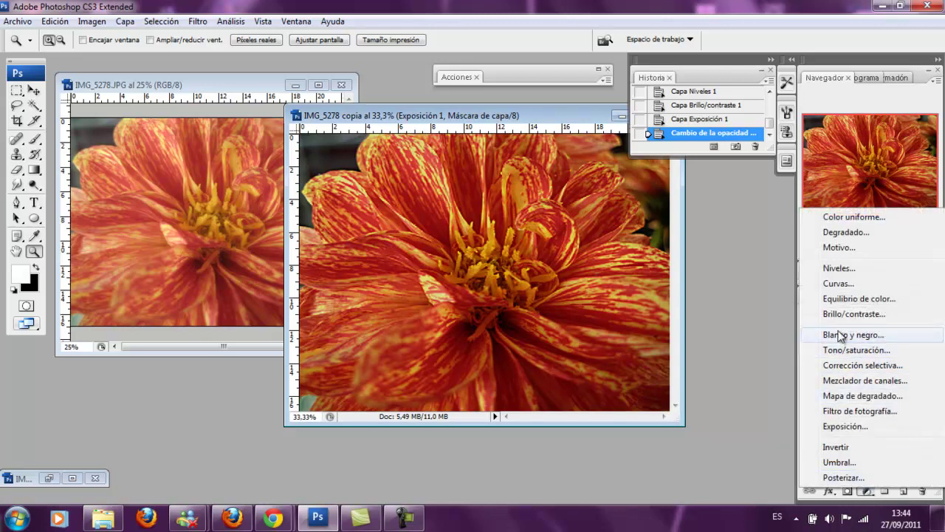
{"action": "left_click", "coordinate": [857, 411]}
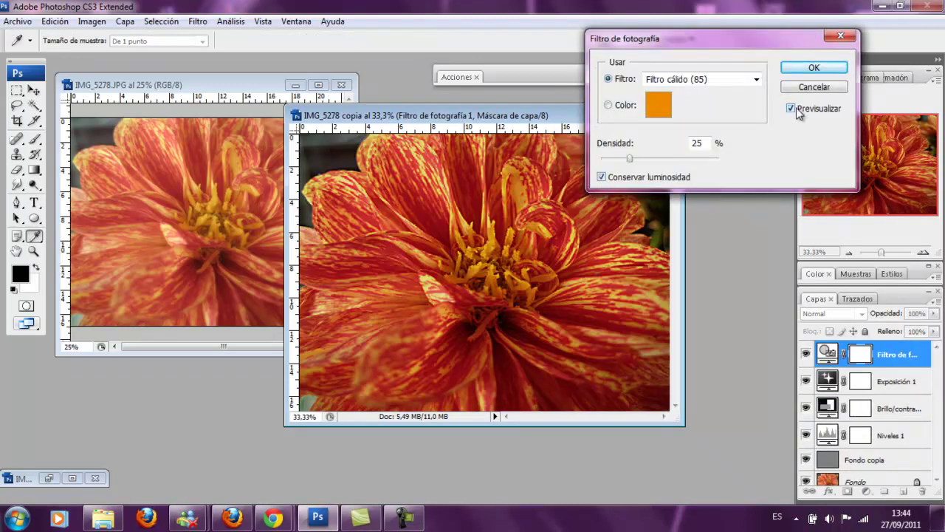
{"action": "left_click", "coordinate": [757, 81]}
{"action": "left_click", "coordinate": [679, 127]}
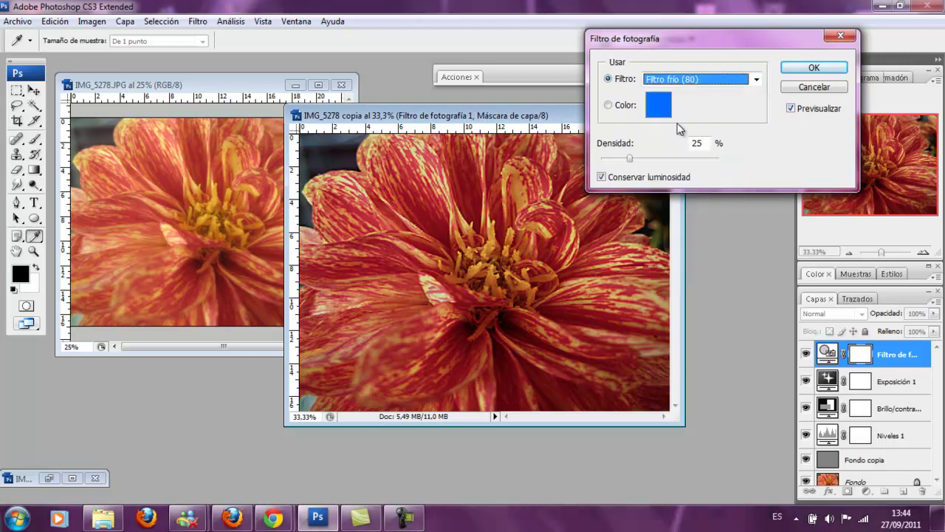
{"action": "left_click", "coordinate": [757, 80]}
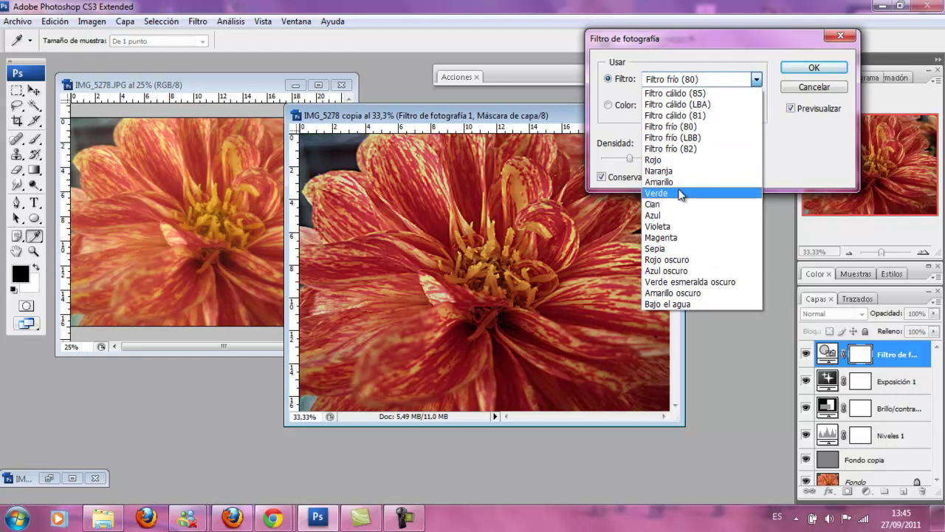
{"action": "left_click", "coordinate": [676, 194]}
{"action": "left_click", "coordinate": [755, 85]}
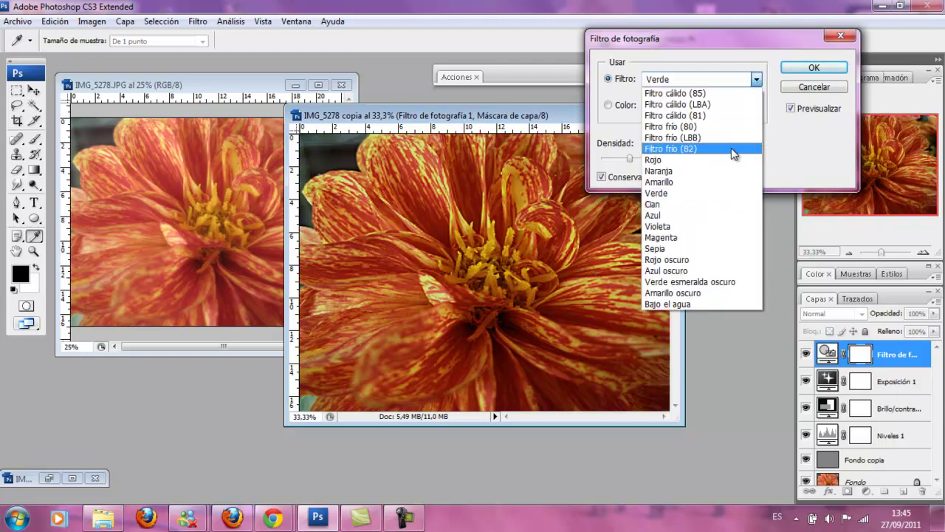
{"action": "left_click", "coordinate": [681, 223]}
{"action": "left_click", "coordinate": [755, 81]}
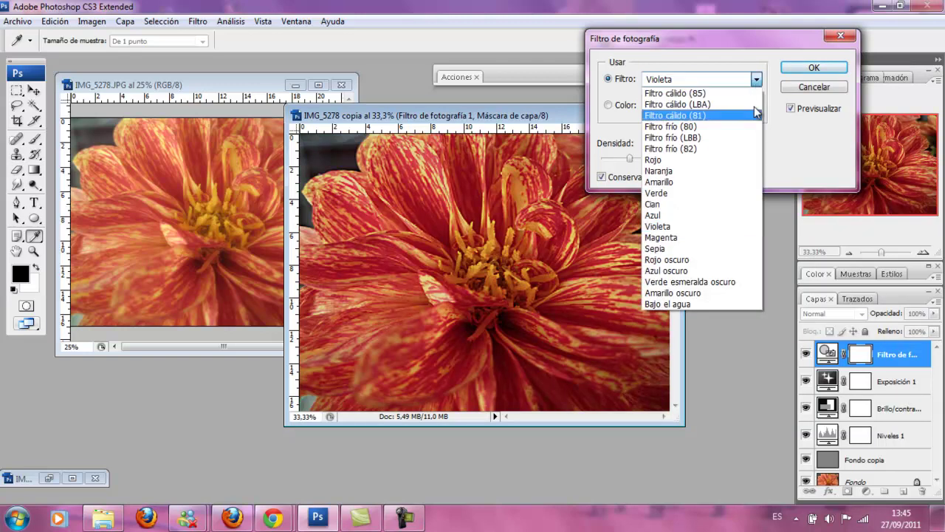
{"action": "left_click", "coordinate": [681, 290]}
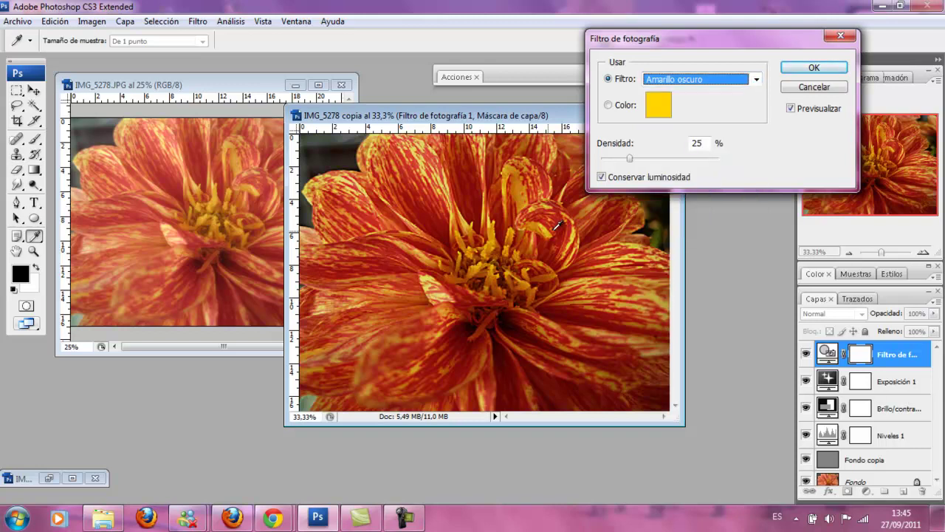
{"action": "left_click", "coordinate": [756, 83]}
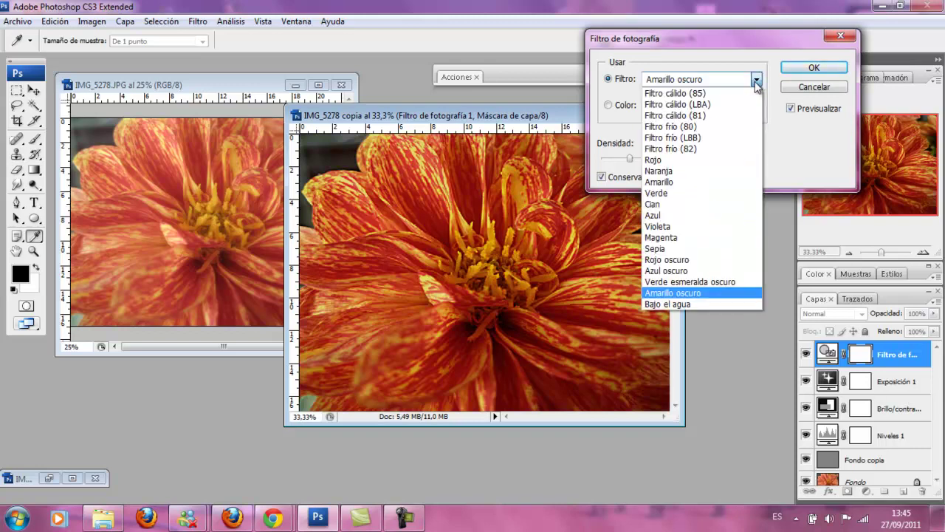
{"action": "left_click", "coordinate": [689, 306]}
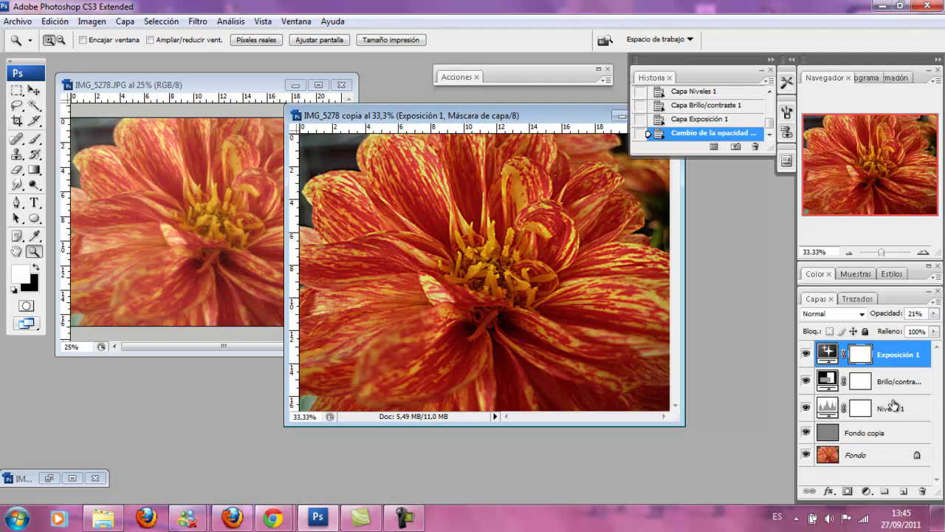
Step: Toggle Exposición 1, Brillo/contraste and Niveles 1 visibility to compare each adjustment
{"action": "left_click", "coordinate": [807, 355]}
{"action": "left_click", "coordinate": [806, 354]}
{"action": "left_click", "coordinate": [807, 381]}
{"action": "left_click", "coordinate": [807, 381]}
{"action": "left_click", "coordinate": [807, 408]}
{"action": "left_click", "coordinate": [807, 409]}
{"action": "left_click", "coordinate": [806, 409]}
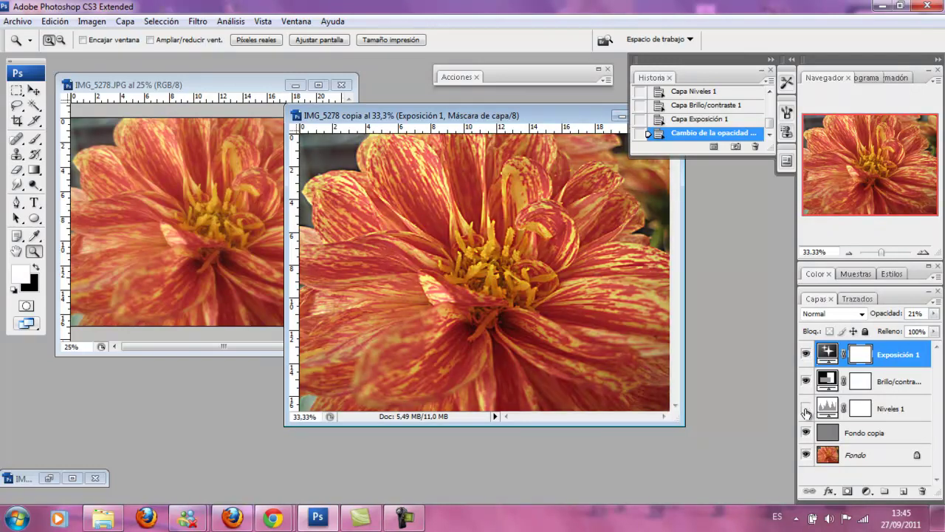
{"action": "left_click", "coordinate": [806, 409]}
Step: Change Fondo copia's blend mode to Luz fuerte, then Luz lineal
{"action": "left_click", "coordinate": [872, 434]}
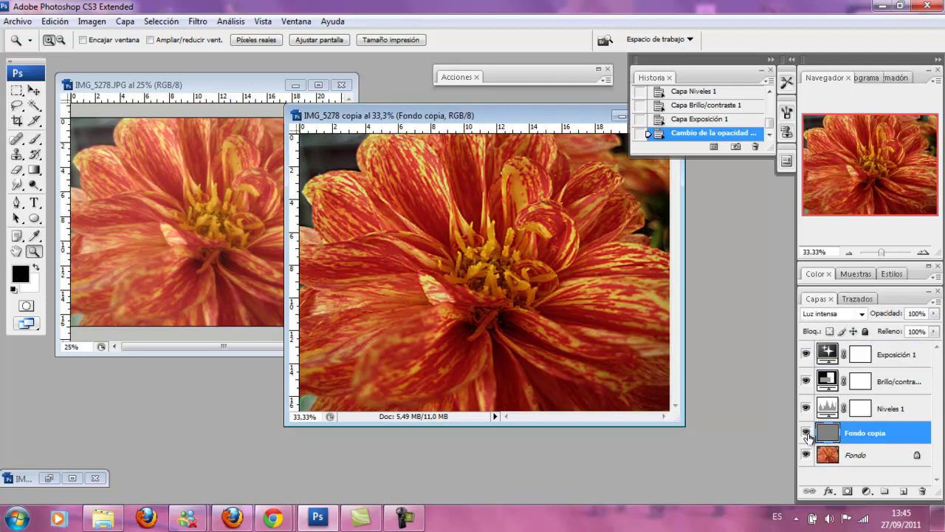
{"action": "left_click", "coordinate": [849, 313]}
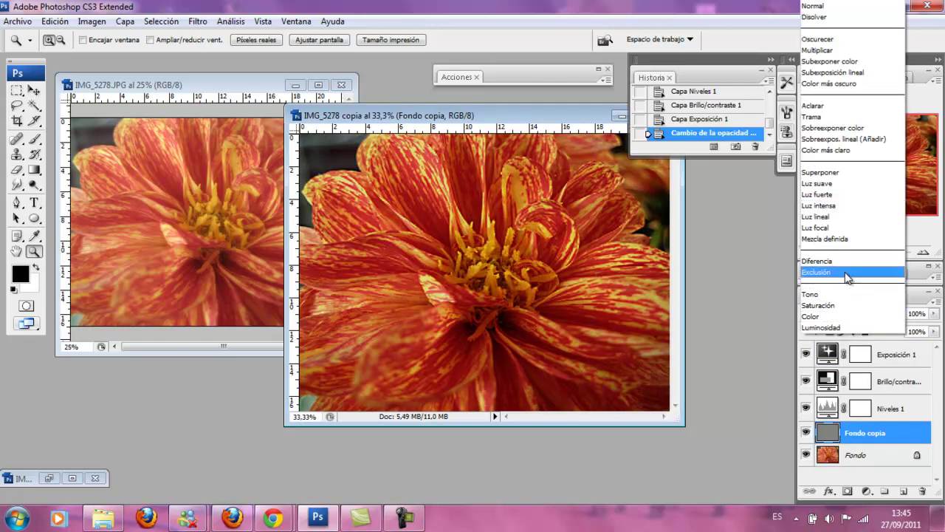
{"action": "left_click", "coordinate": [827, 195]}
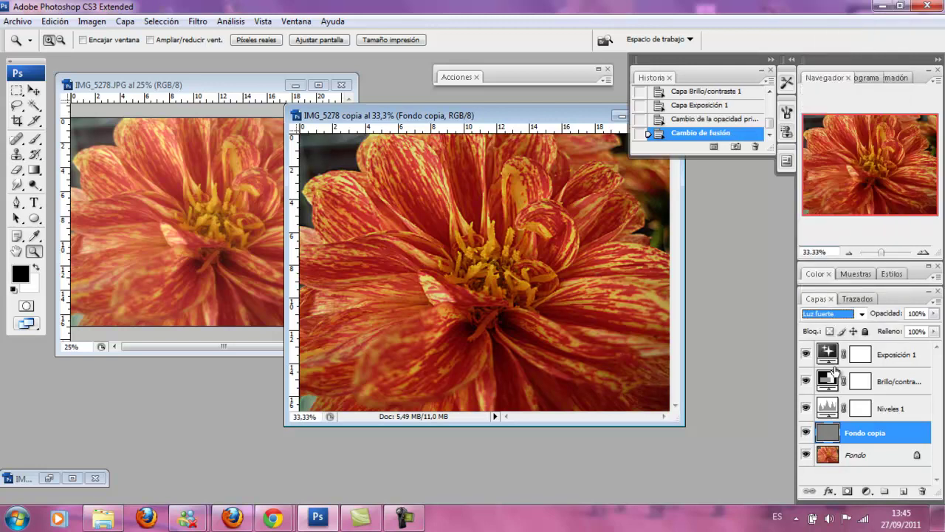
{"action": "left_click", "coordinate": [866, 314]}
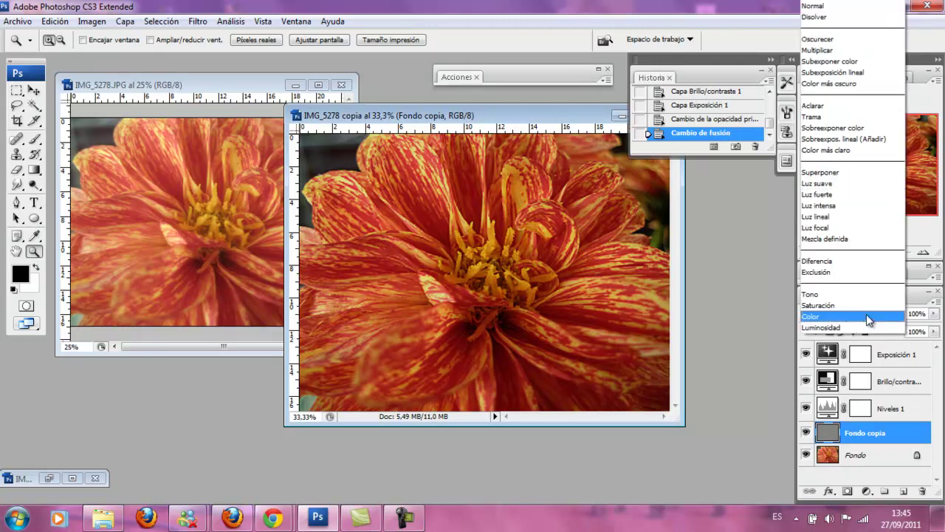
{"action": "left_click", "coordinate": [830, 214]}
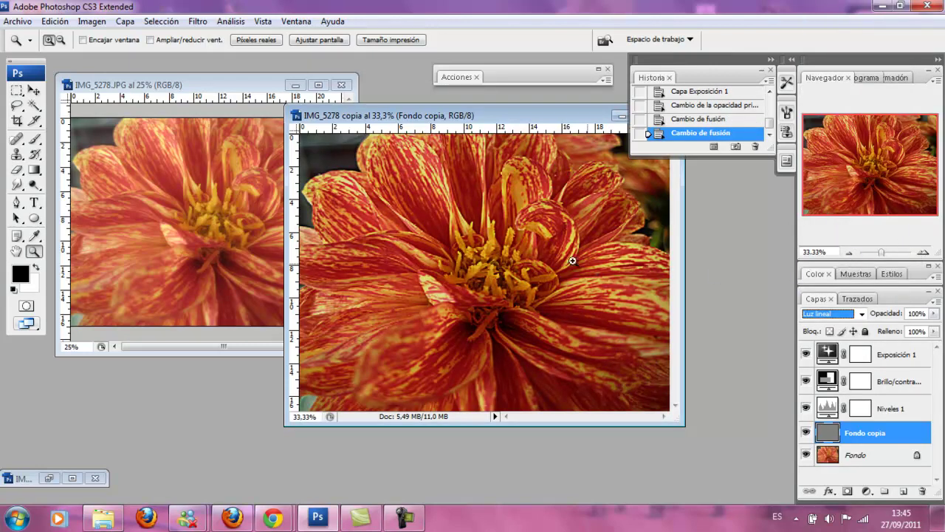
{"action": "left_click_drag", "start_coordinate": [465, 222], "coordinate": [534, 306]}
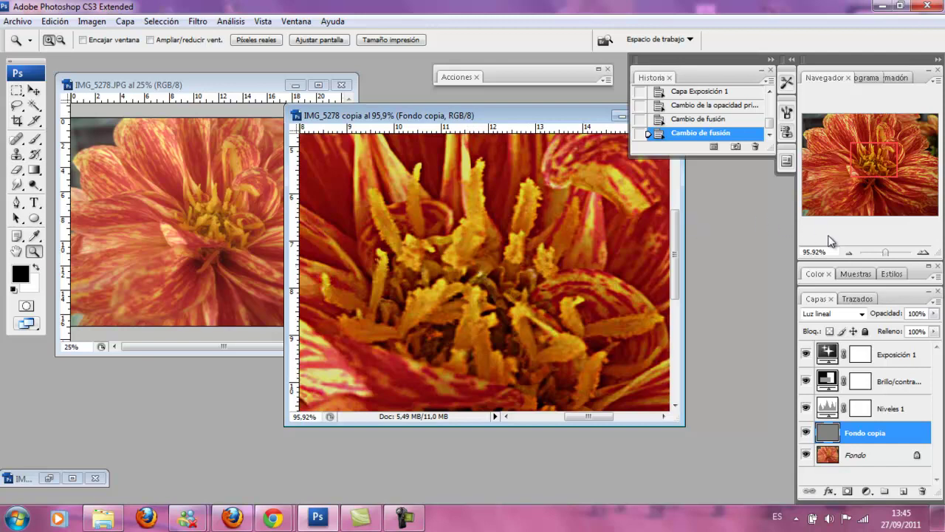
Step: Inspect the petals up close, zoom back out, and place both photo windows side by side
{"action": "left_click_drag", "start_coordinate": [873, 168], "coordinate": [870, 208]}
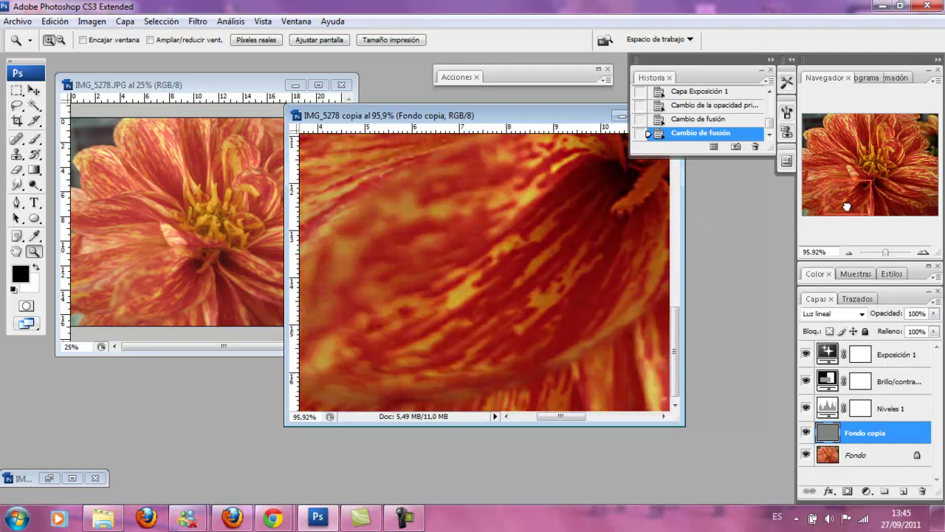
{"action": "left_click", "coordinate": [849, 253]}
{"action": "left_click", "coordinate": [849, 253]}
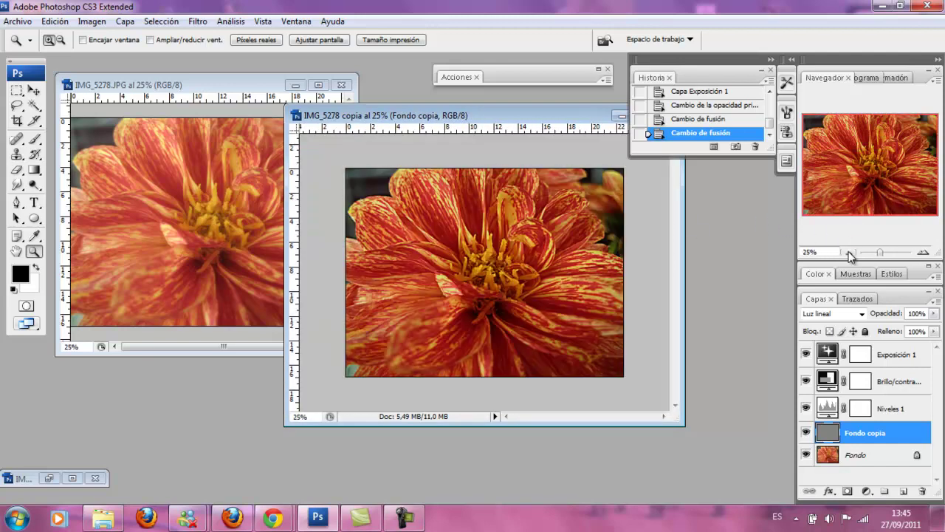
{"action": "mouse_move", "coordinate": [176, 88]}
{"action": "left_mouse_down"}
{"action": "mouse_move", "coordinate": [145, 136]}
{"action": "mouse_move", "coordinate": [158, 136]}
{"action": "left_mouse_up"}
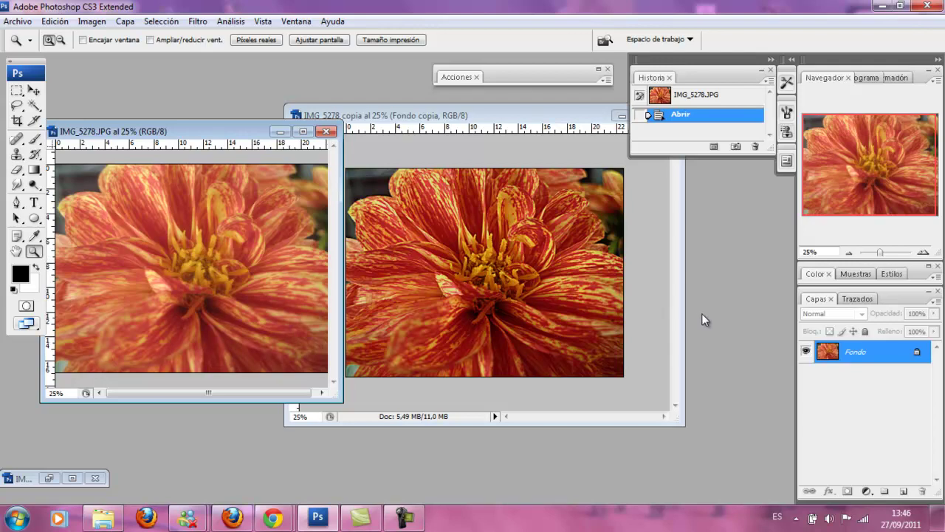
{"action": "left_click_drag", "start_coordinate": [447, 115], "coordinate": [464, 120]}
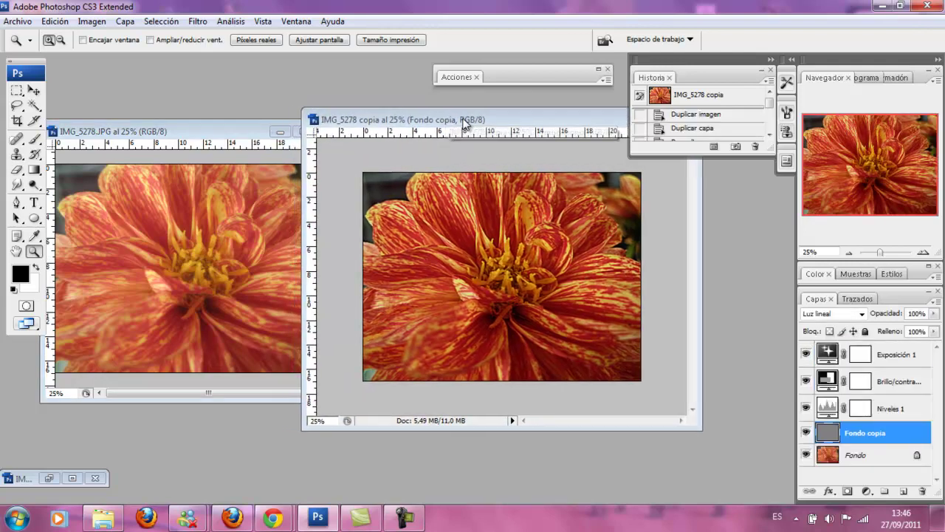